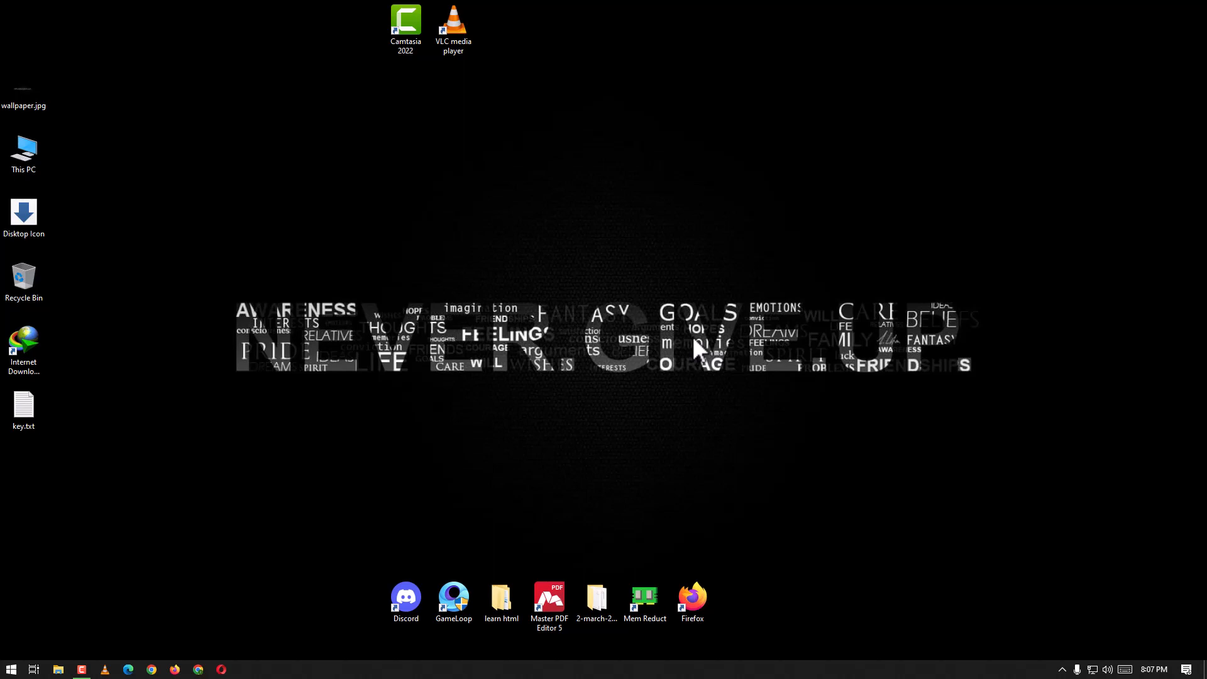
# Step: Launch Word 2016, dismiss the activation wizard and create a blank document
pyautogui.click(12, 670)
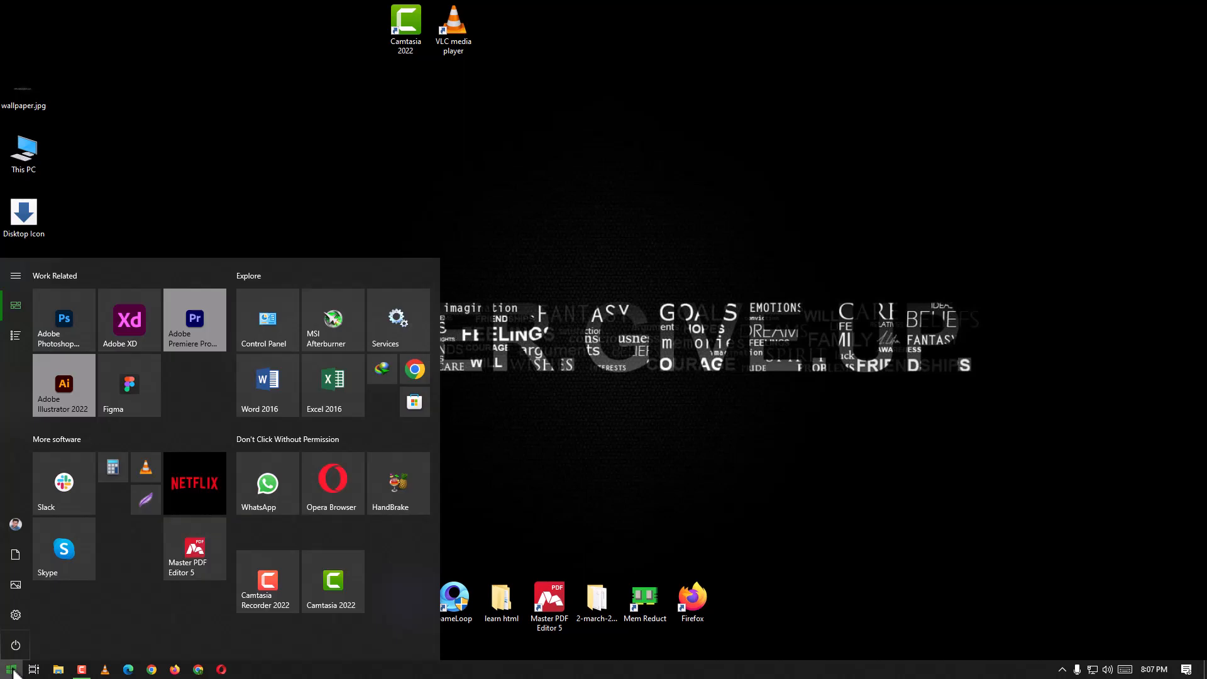
pyautogui.click(262, 394)
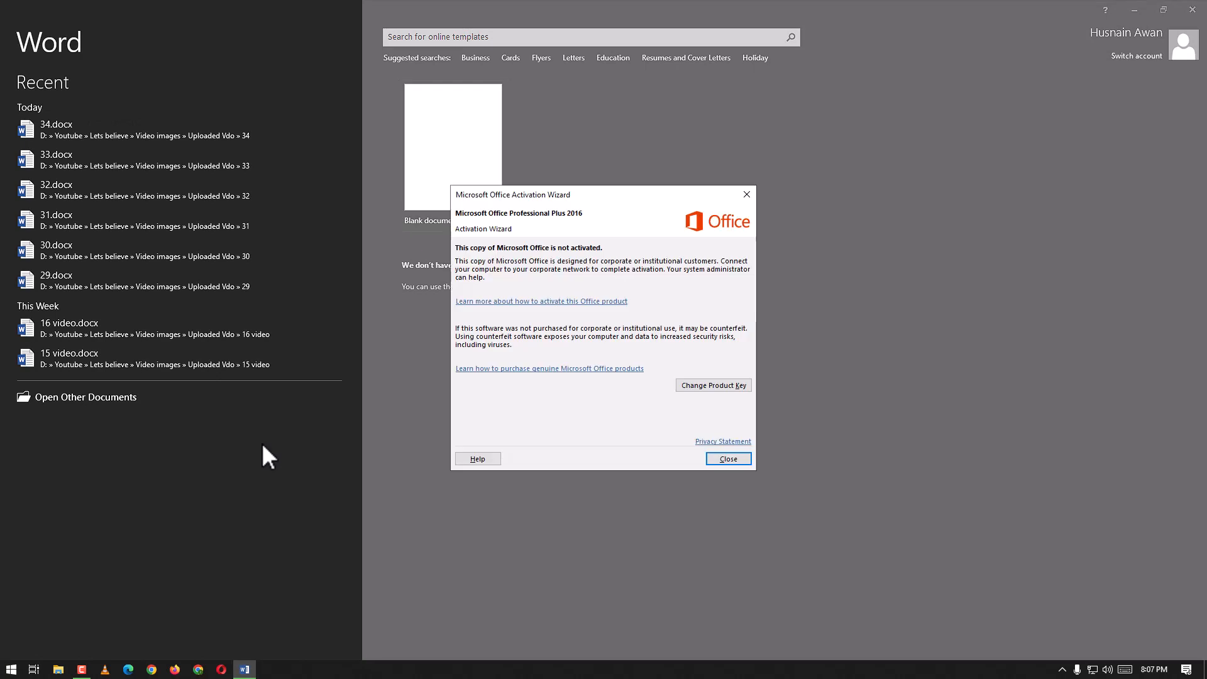
pyautogui.click(743, 196)
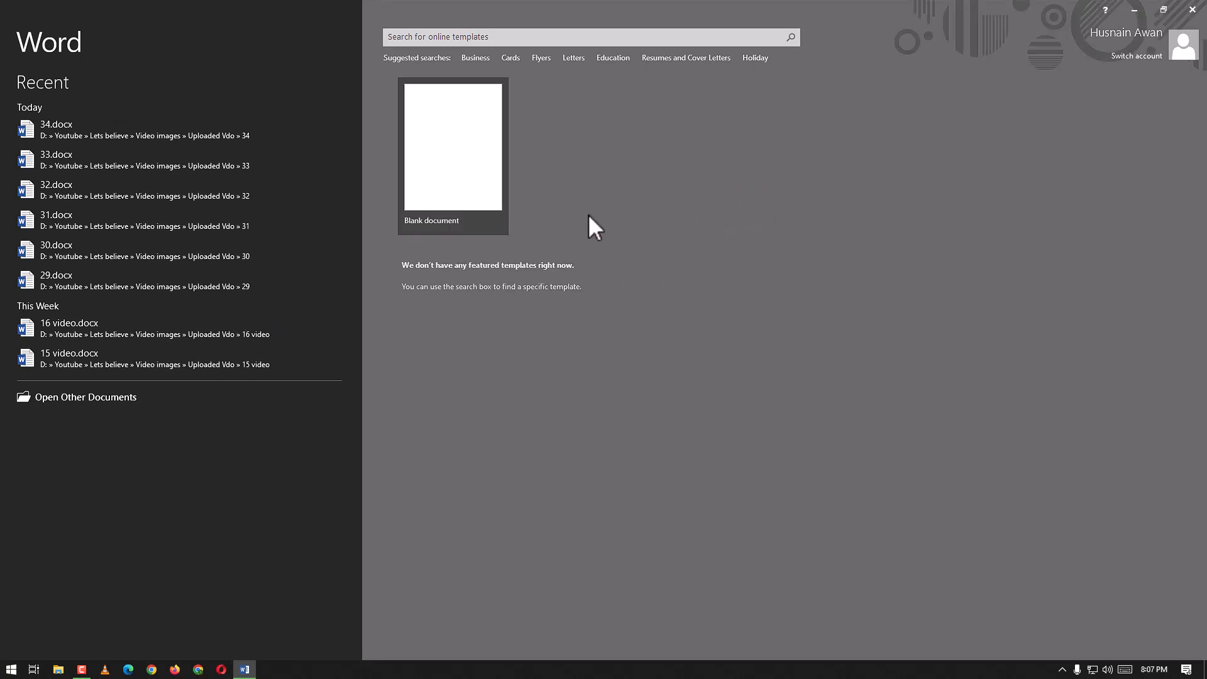
pyautogui.click(450, 179)
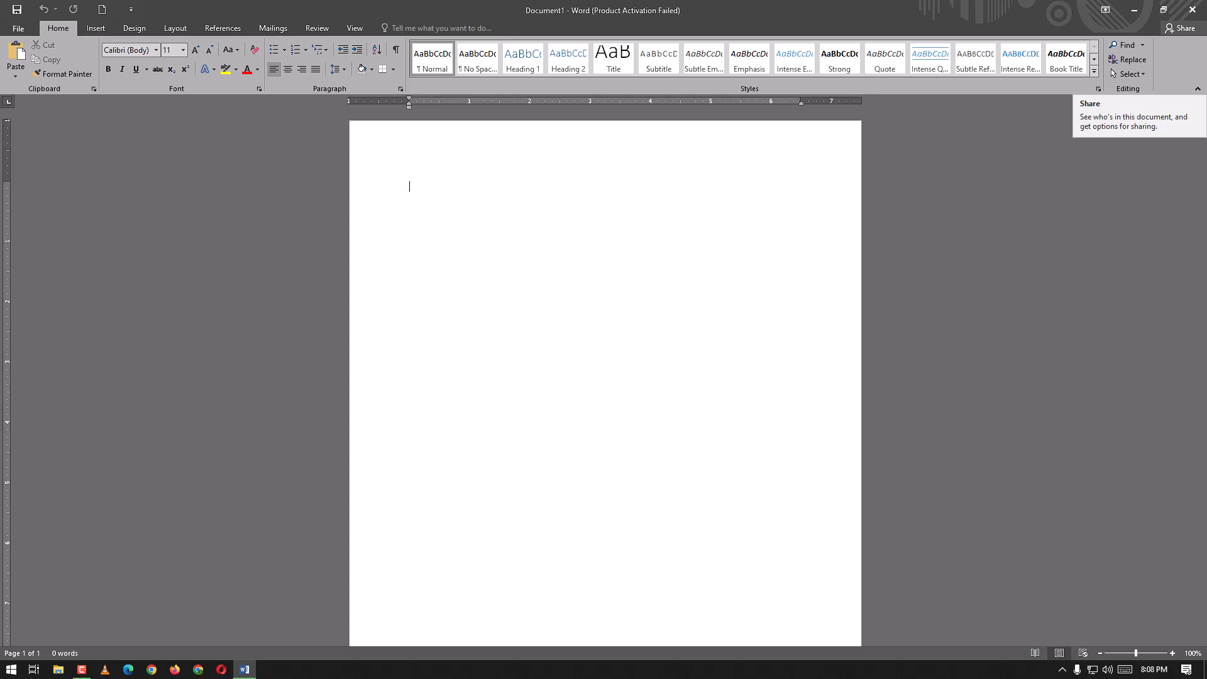
# Step: Restore the document window down and maximize it again, and minimize it and bring it back
pyautogui.click(1163, 9)
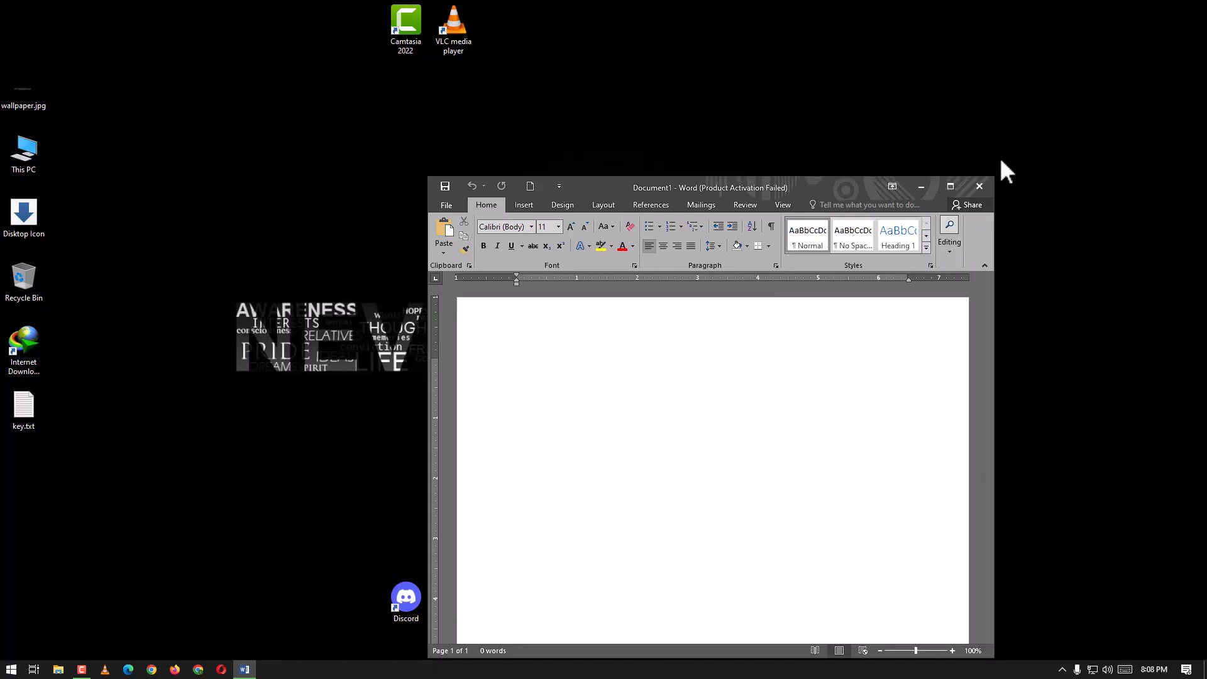
pyautogui.click(949, 188)
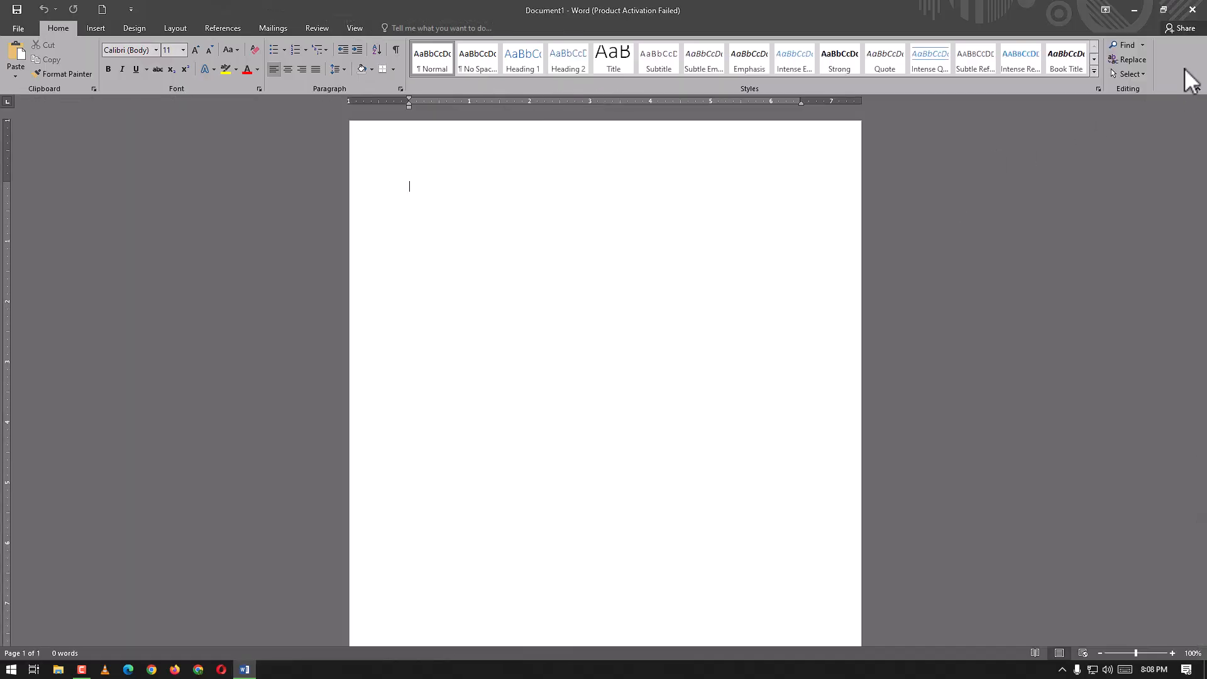
pyautogui.click(1133, 9)
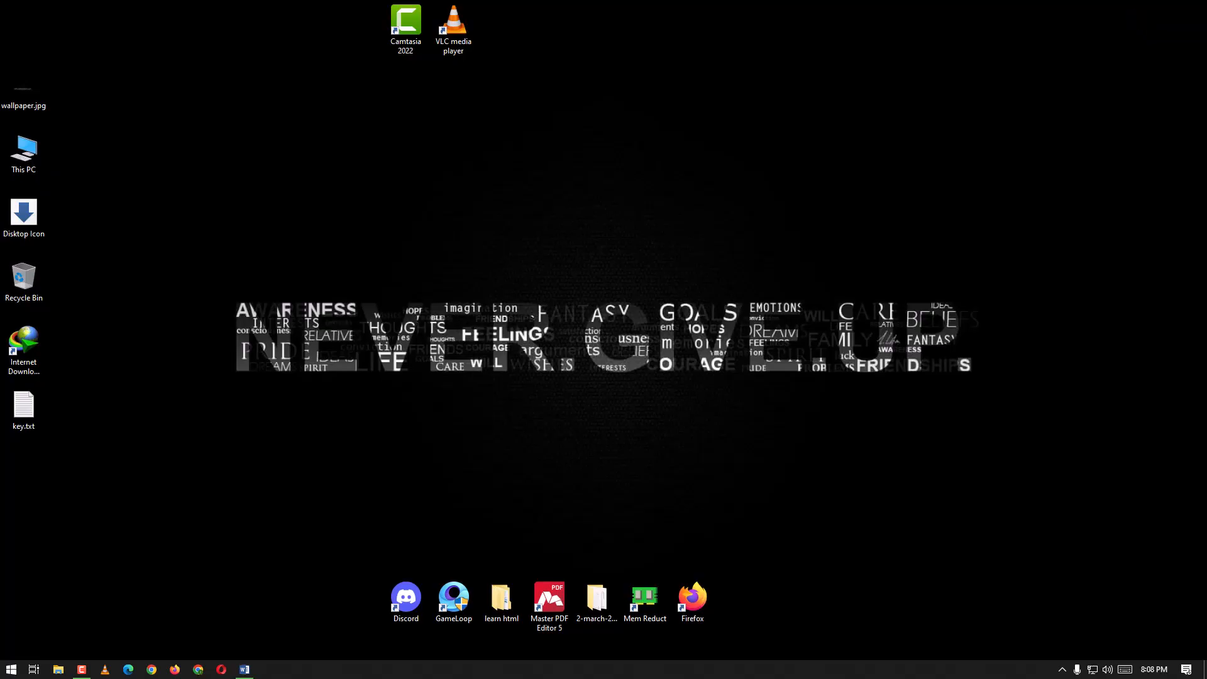
pyautogui.click(245, 669)
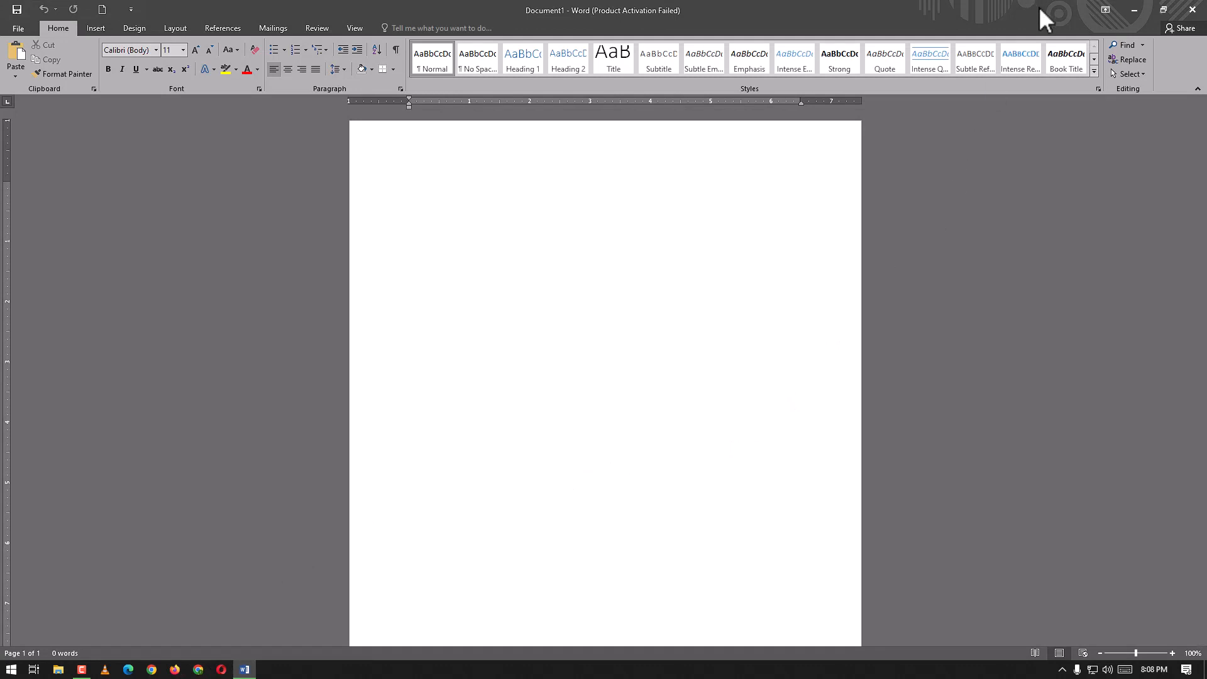
# Step: Try the Auto-hide Ribbon and Show Tabs display options, and return the ribbon to Show Tabs and Commands
pyautogui.click(1104, 9)
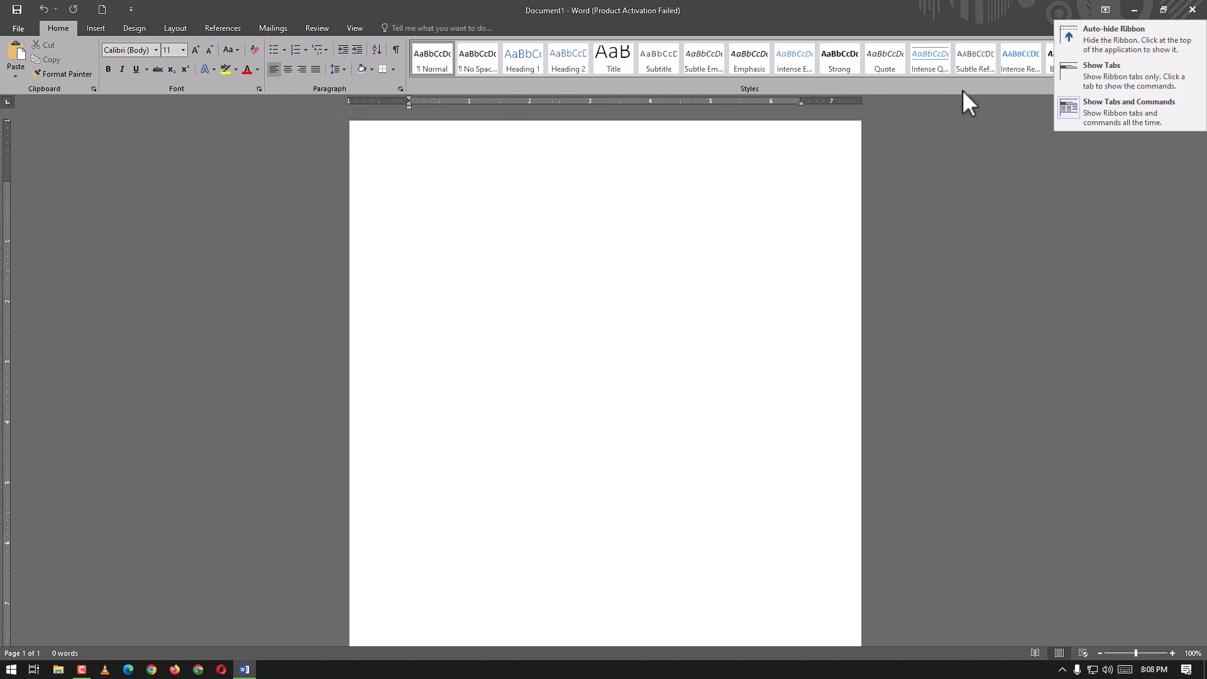
pyautogui.click(1097, 30)
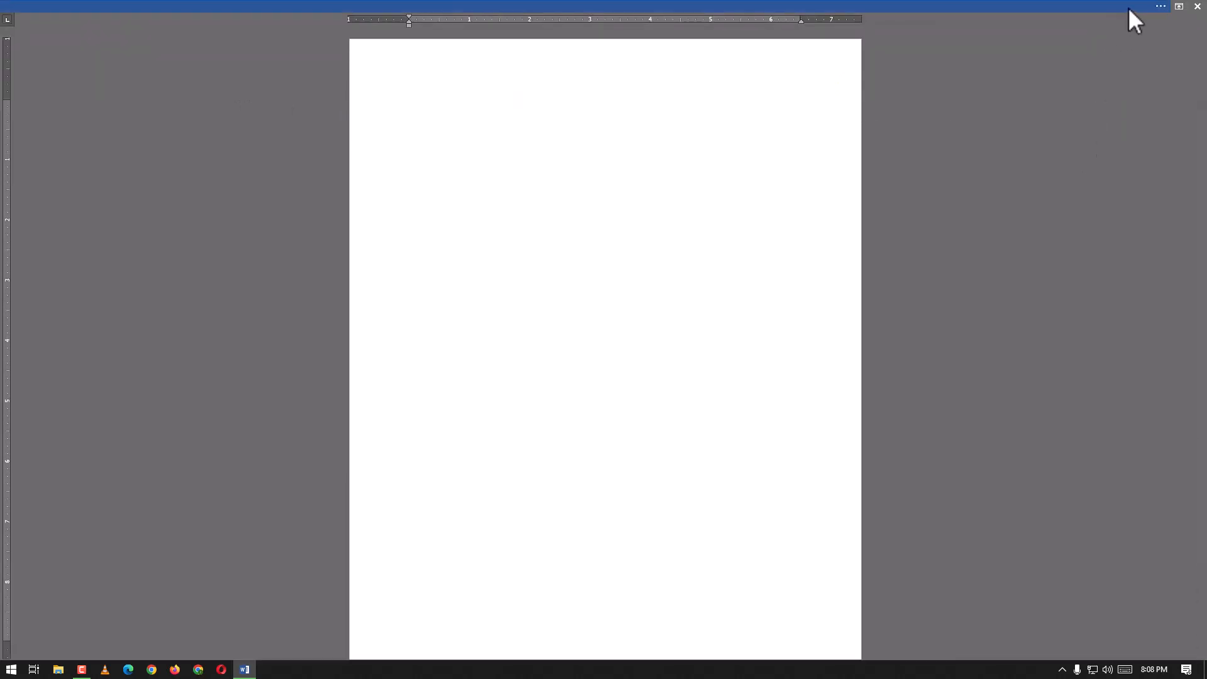
pyautogui.click(1178, 6)
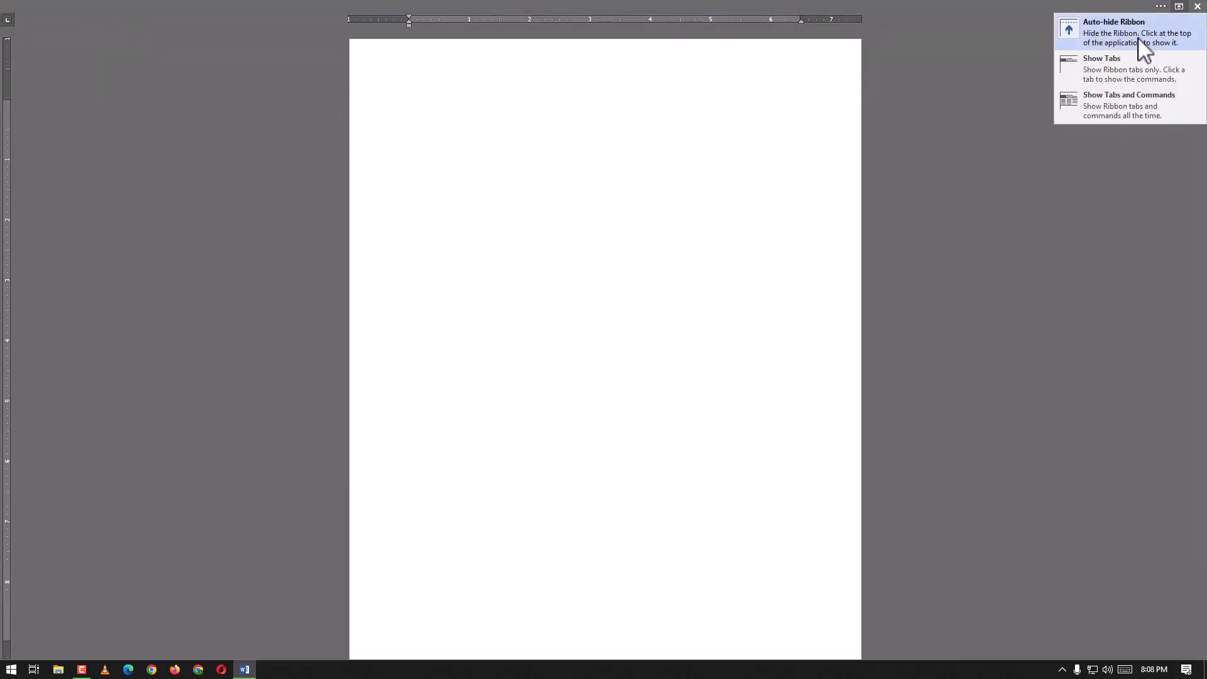
pyautogui.click(1121, 58)
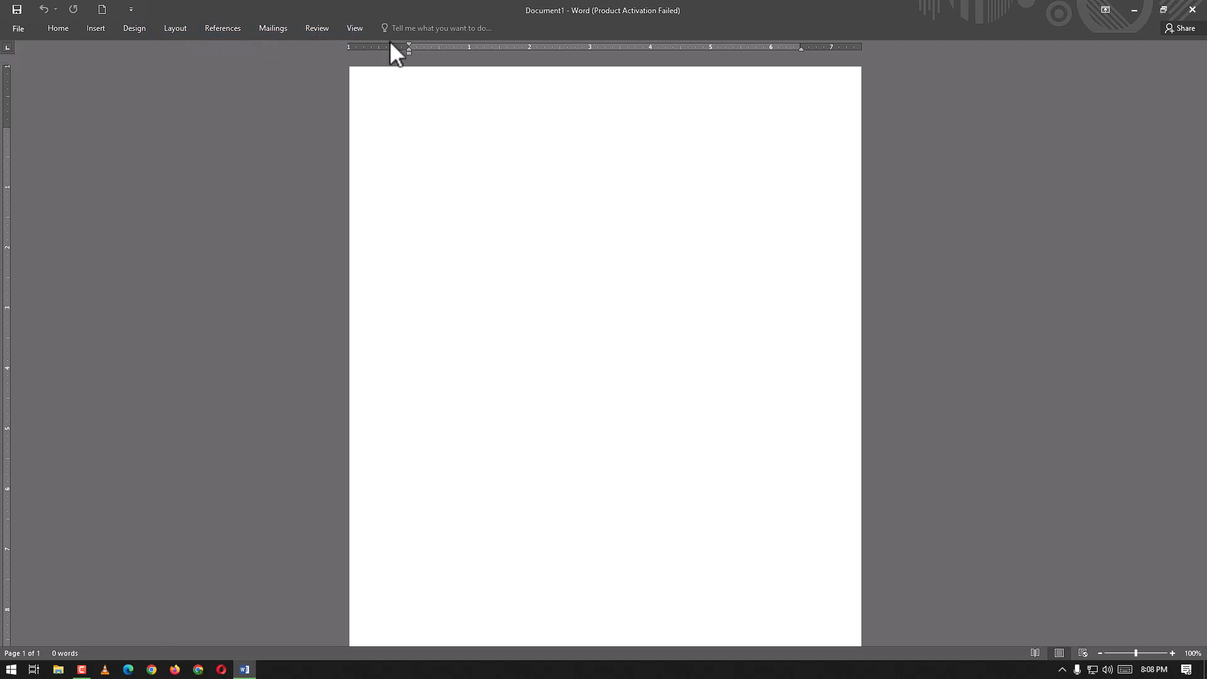
pyautogui.click(1104, 9)
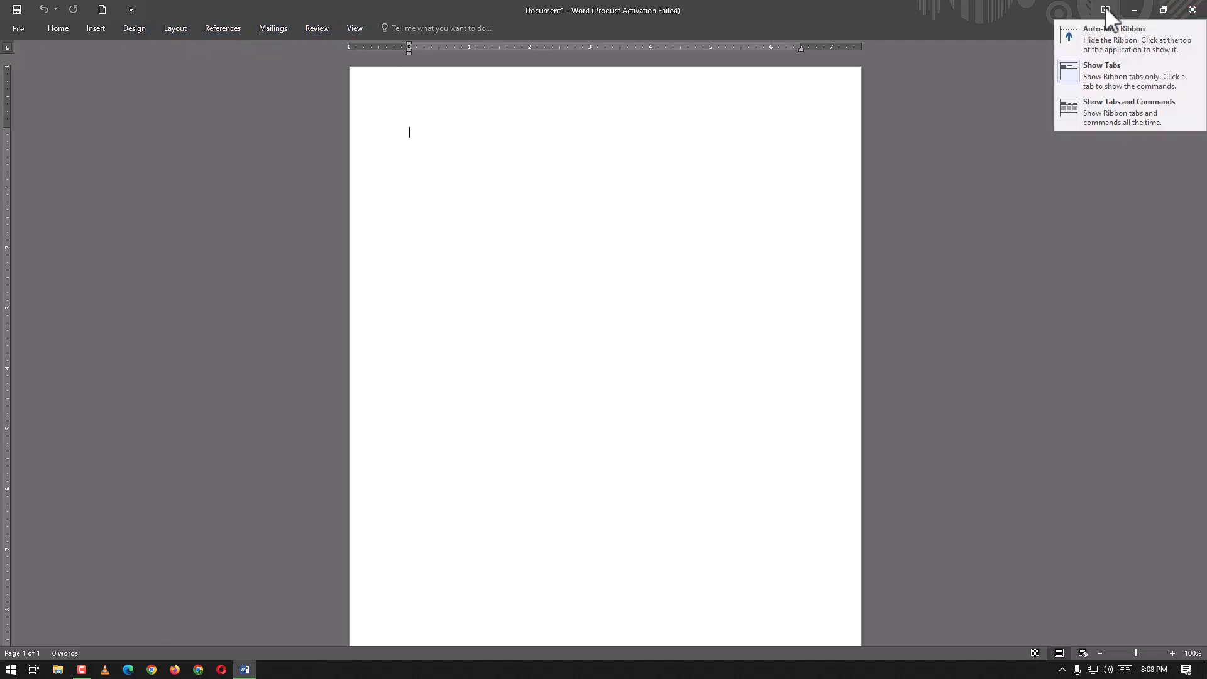
pyautogui.click(1117, 107)
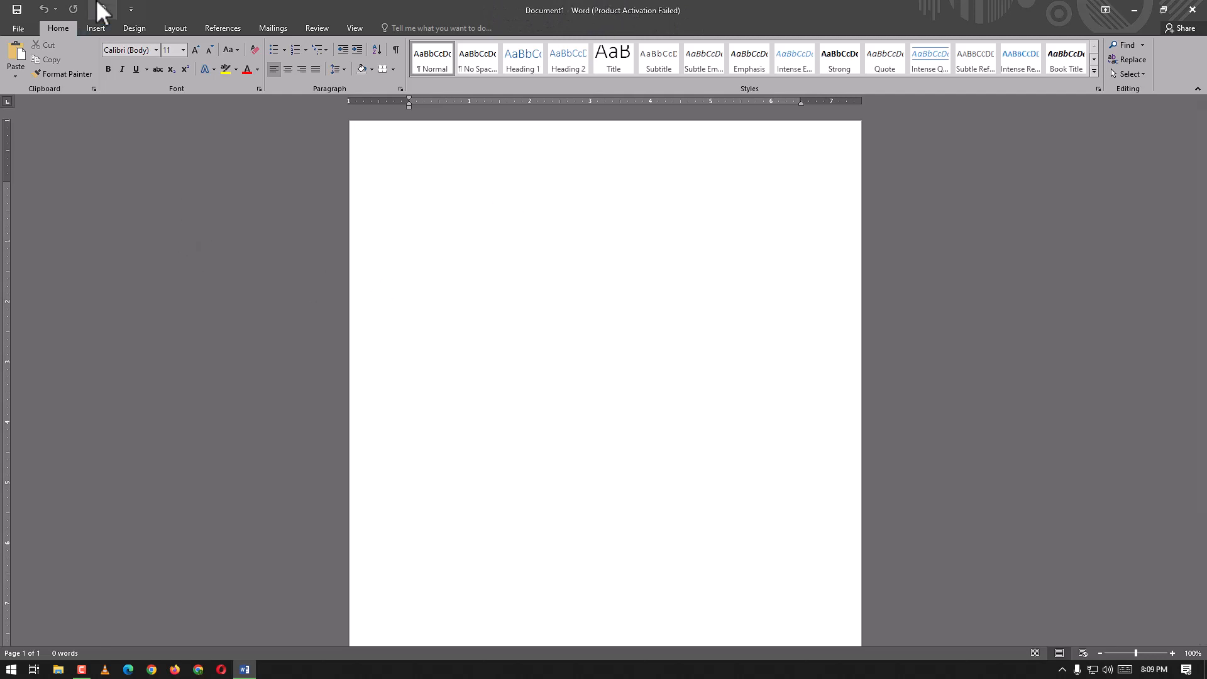
# Step: View the Quick Access Toolbar customization options and create a second blank document
pyautogui.click(137, 12)
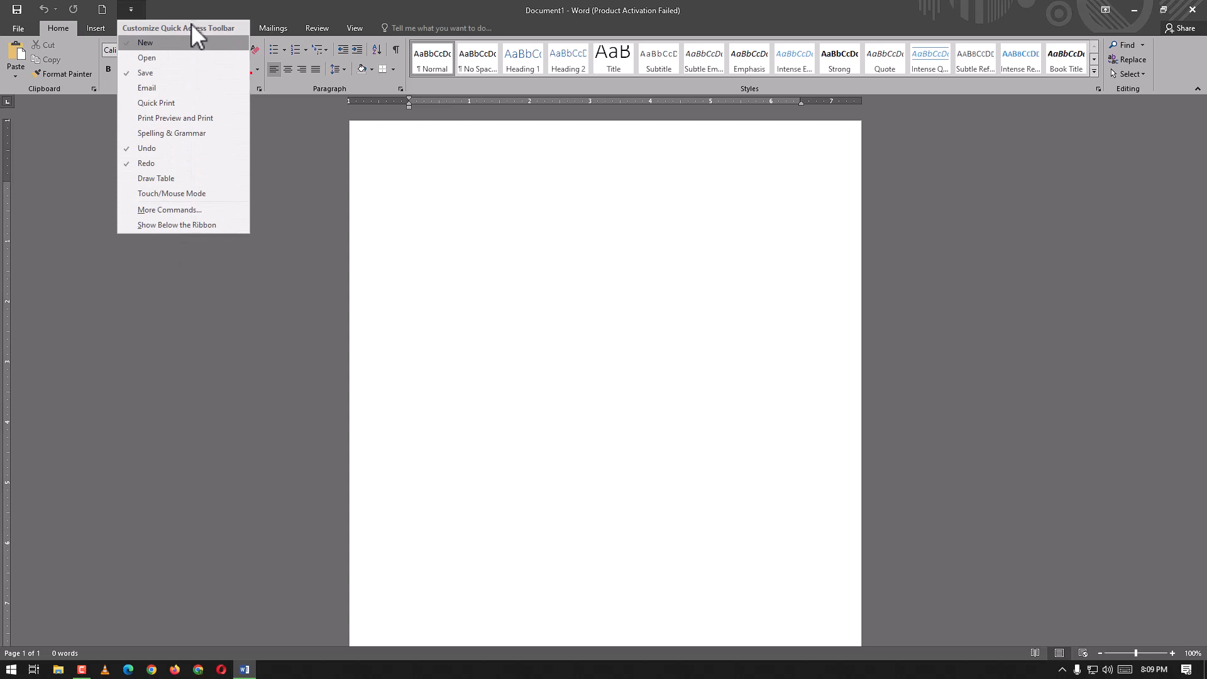
pyautogui.click(101, 9)
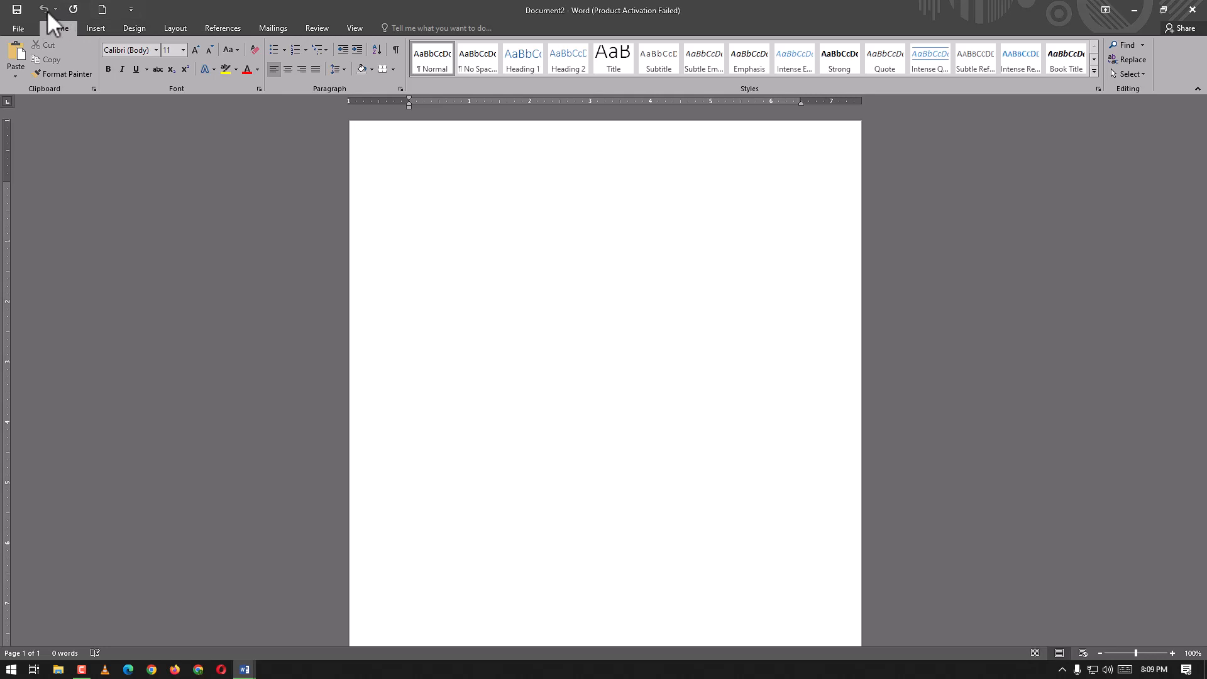
# Step: Examine the document information, the new document templates and the list of recently opened files
pyautogui.click(18, 29)
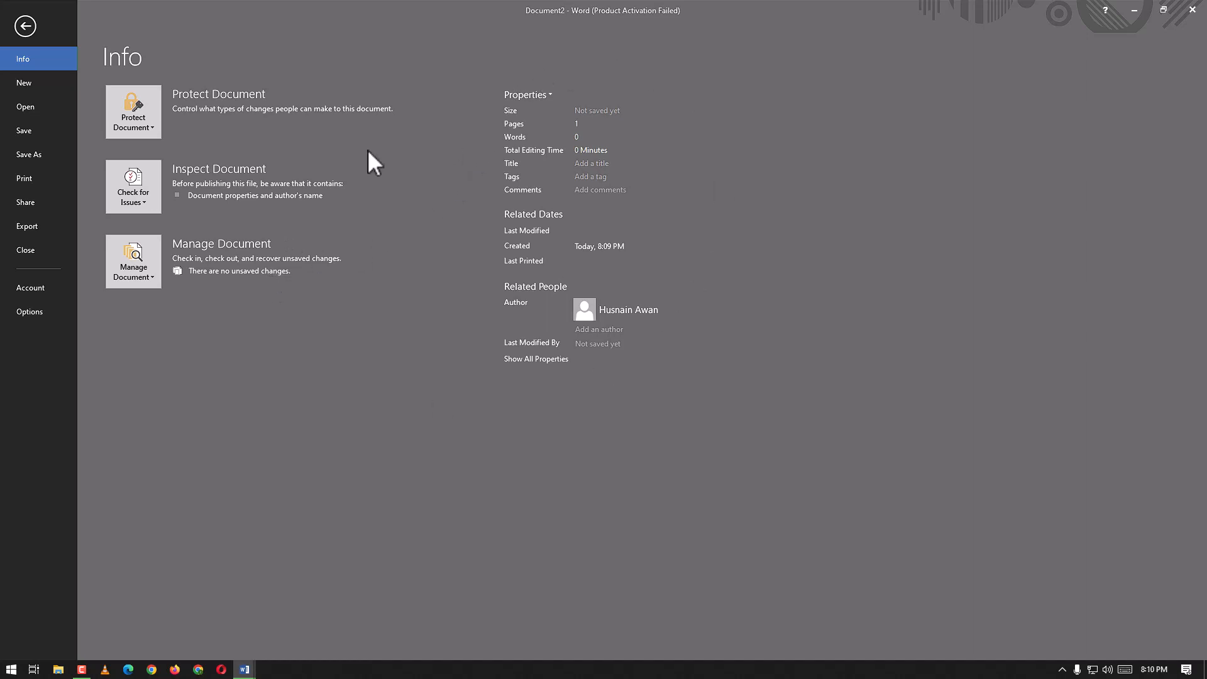
pyautogui.click(28, 81)
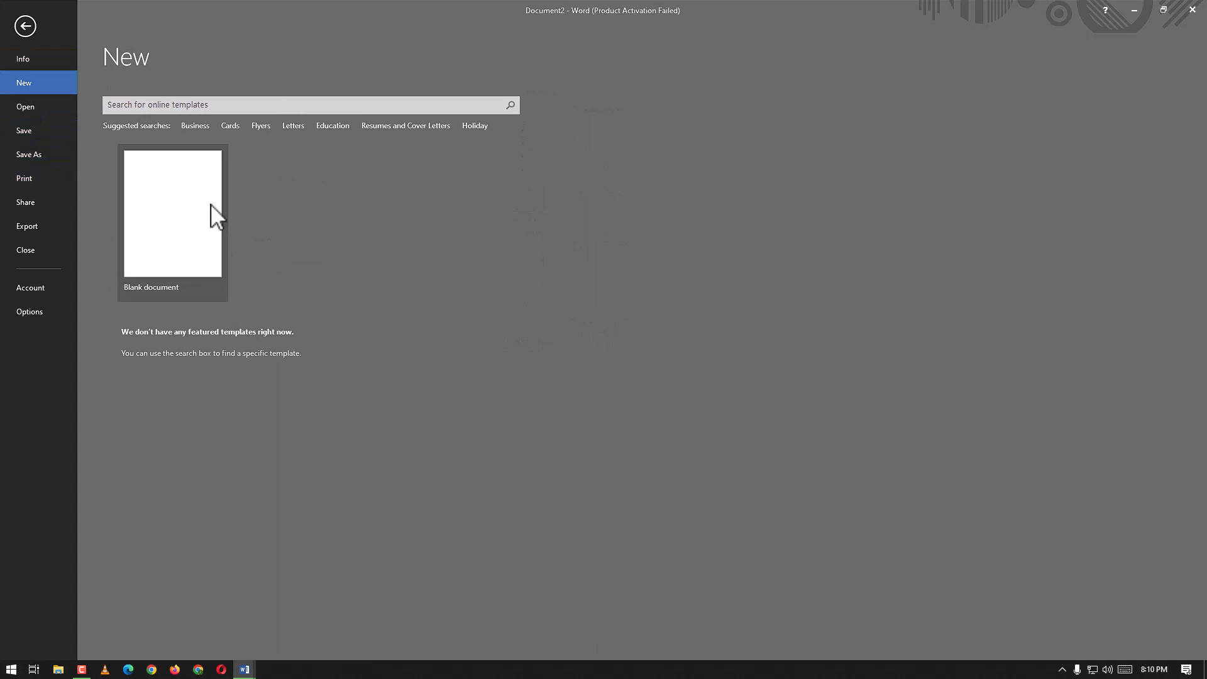
pyautogui.click(29, 104)
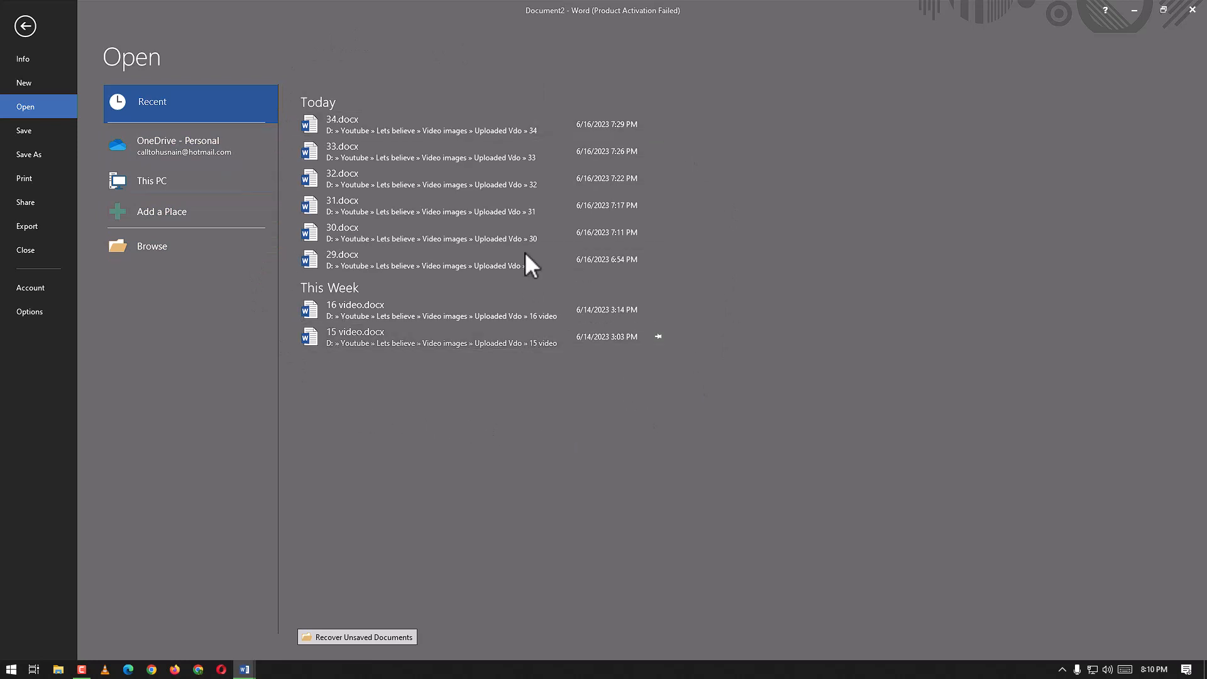
# Step: Examine the save locations and the Save As dialog, leaving the document unsaved
pyautogui.click(32, 129)
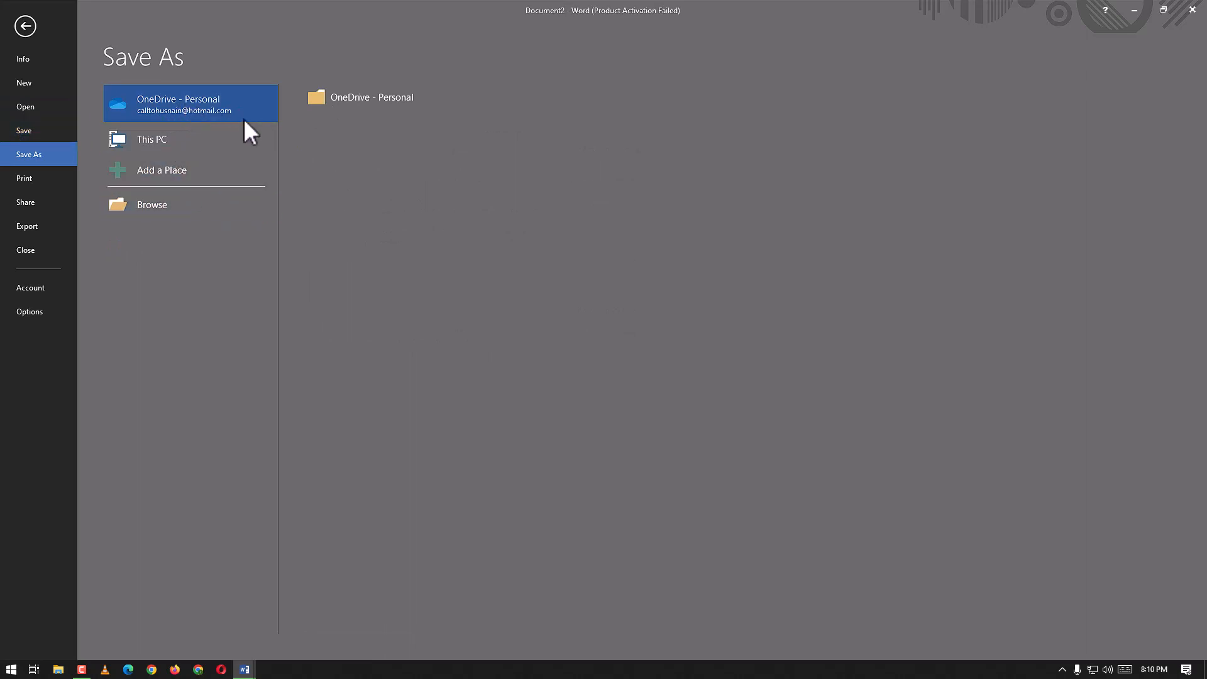
pyautogui.click(208, 131)
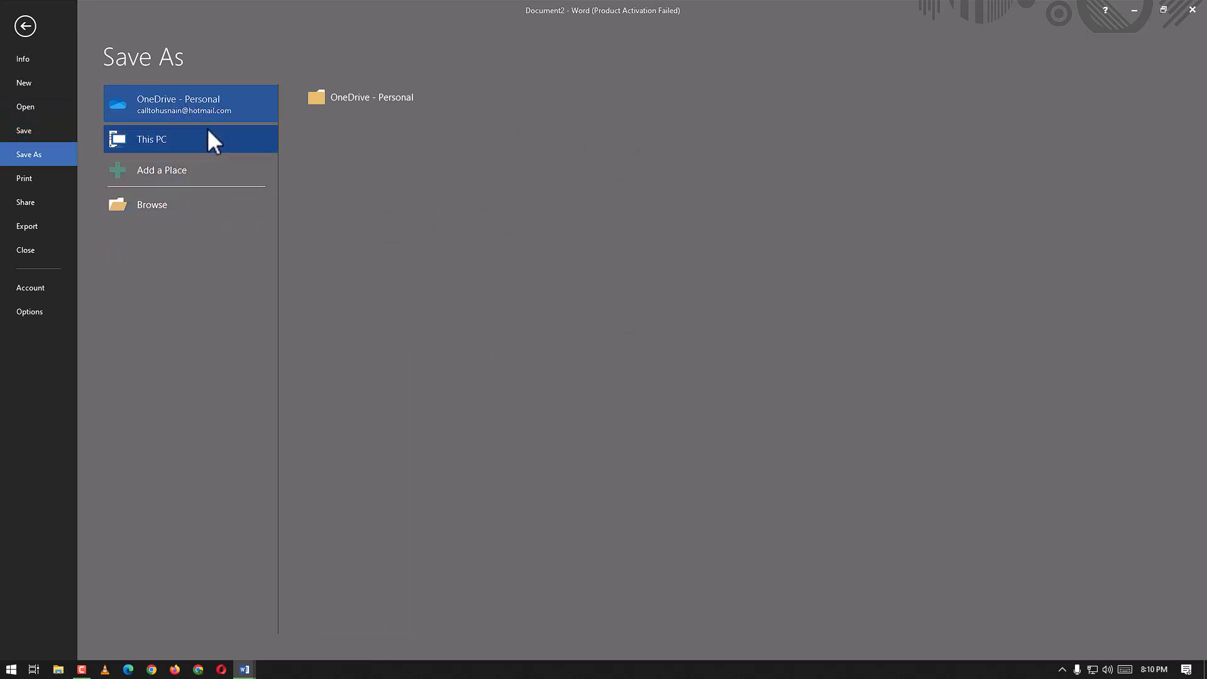
pyautogui.click(164, 204)
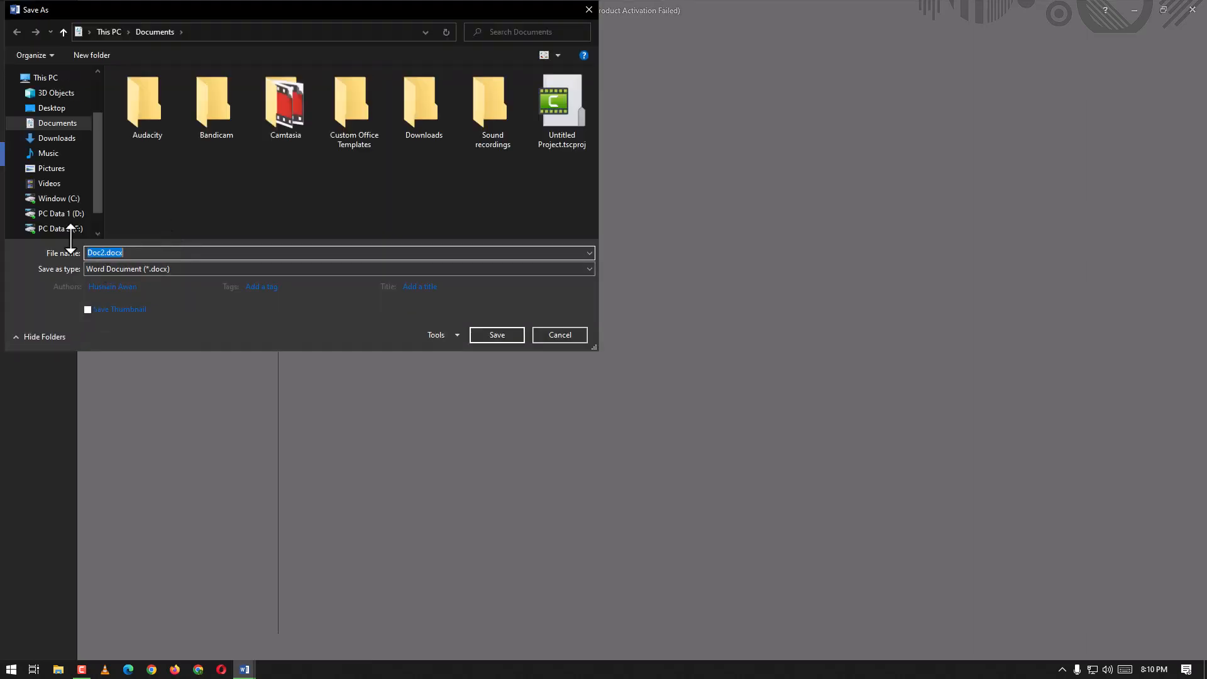
pyautogui.click(591, 9)
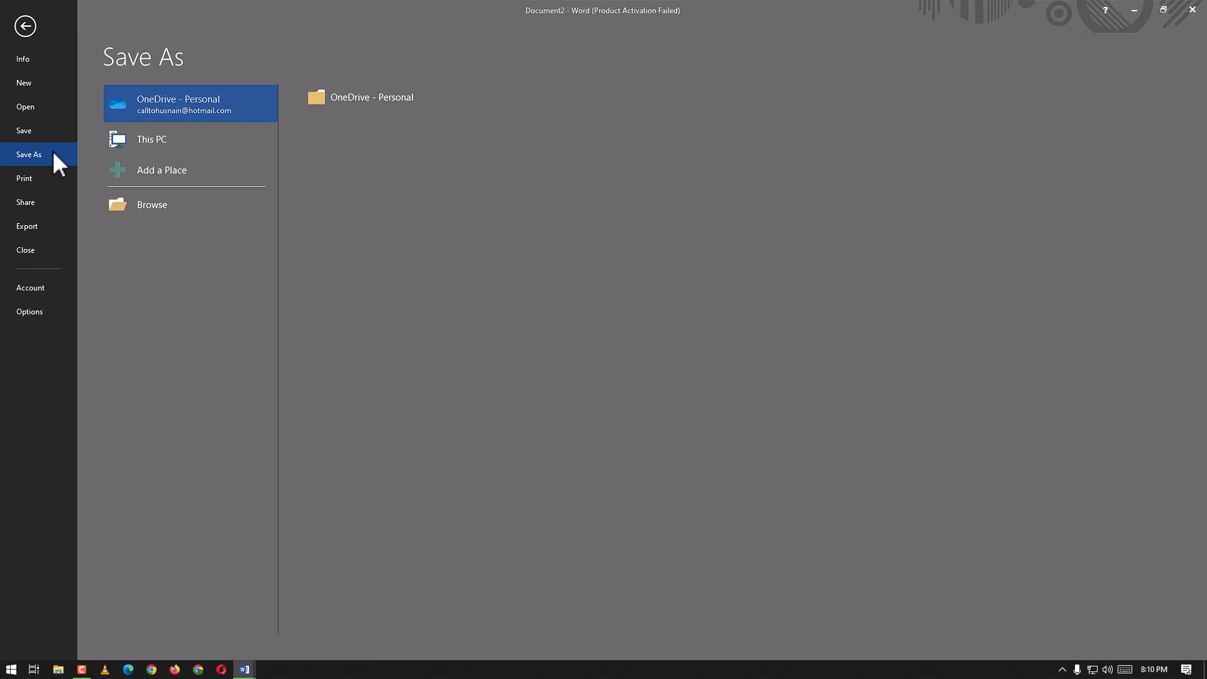
# Step: Examine the print, share, export and account pages and the general Word options without changing anything
pyautogui.click(33, 174)
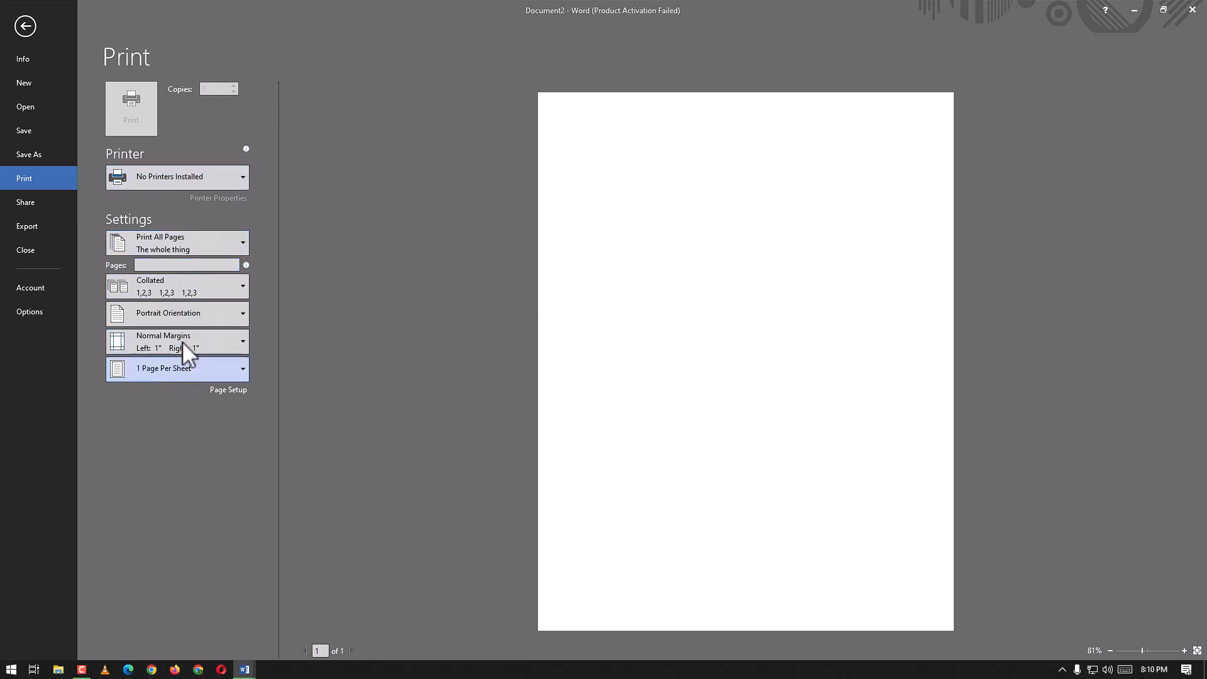
pyautogui.click(37, 198)
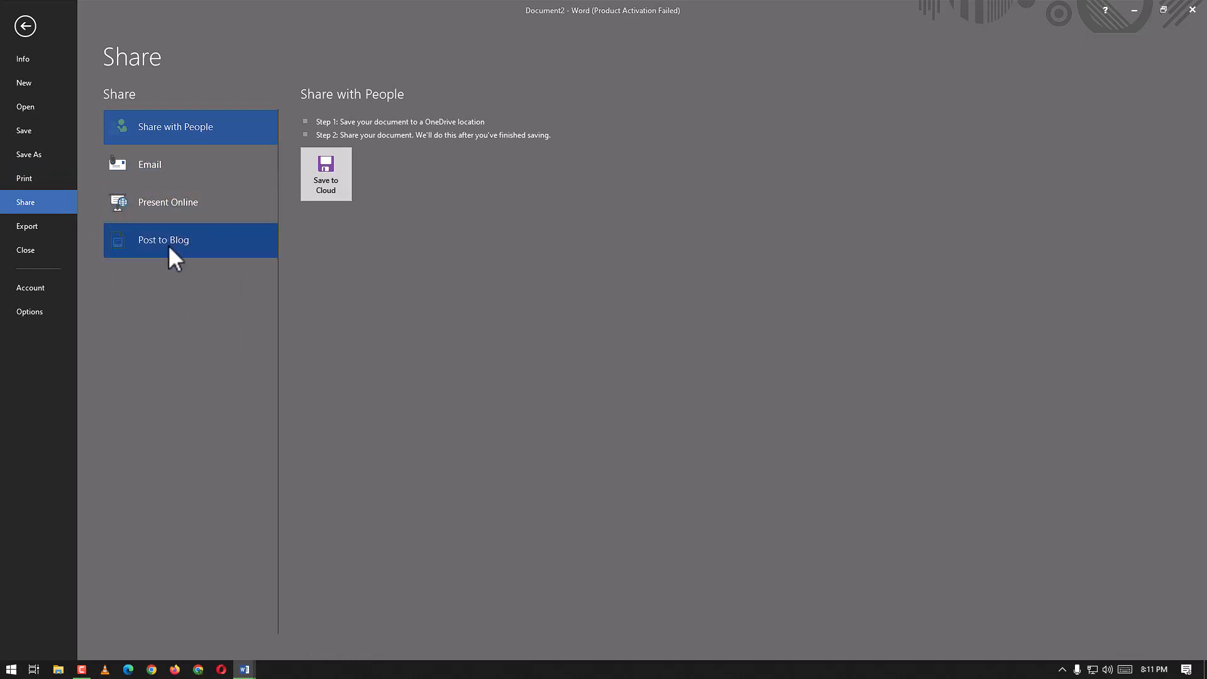
pyautogui.click(27, 227)
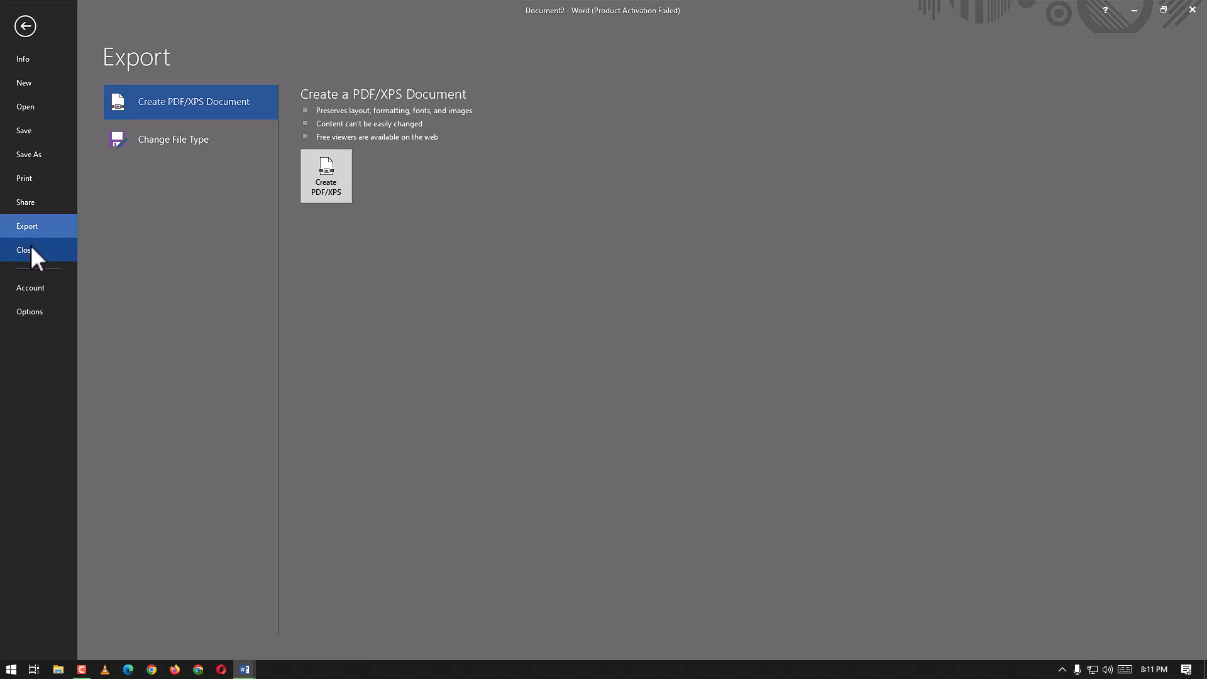
pyautogui.click(32, 287)
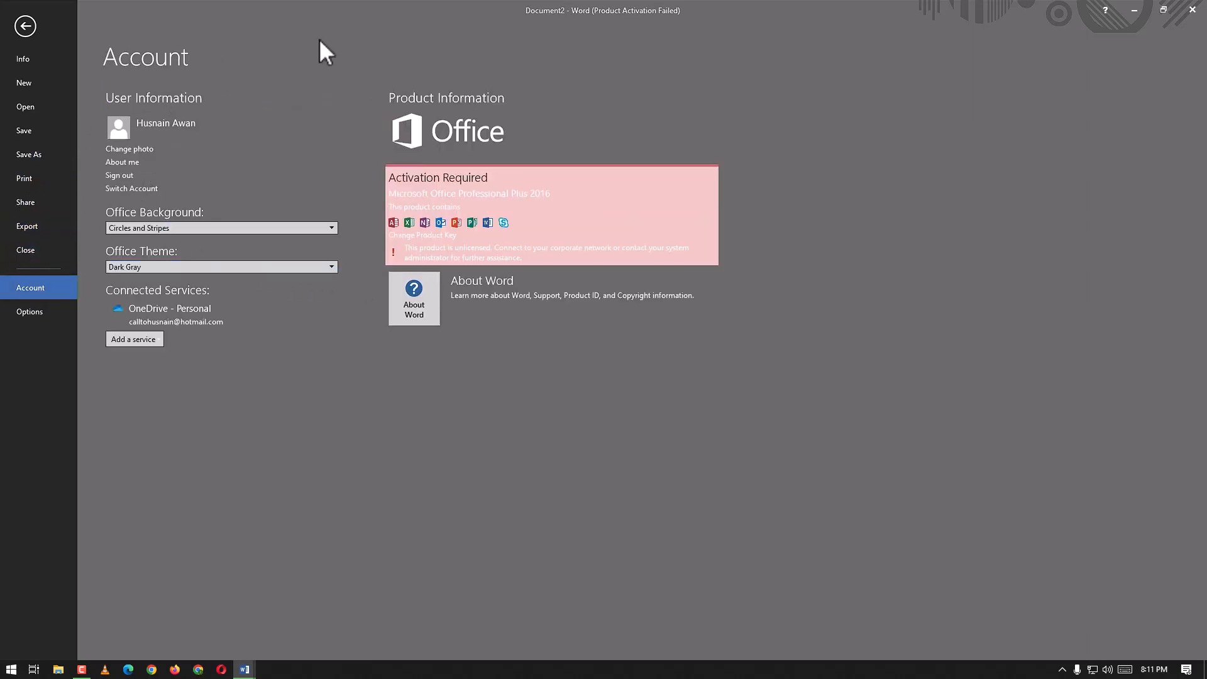
pyautogui.click(26, 313)
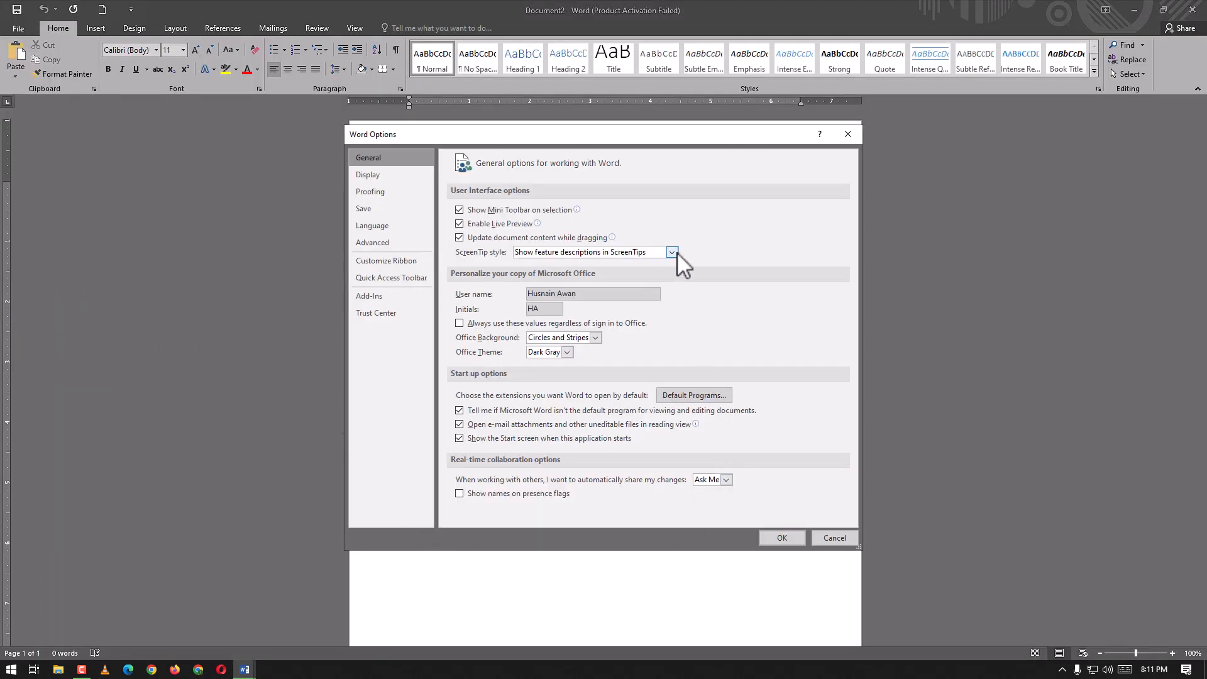
pyautogui.click(848, 134)
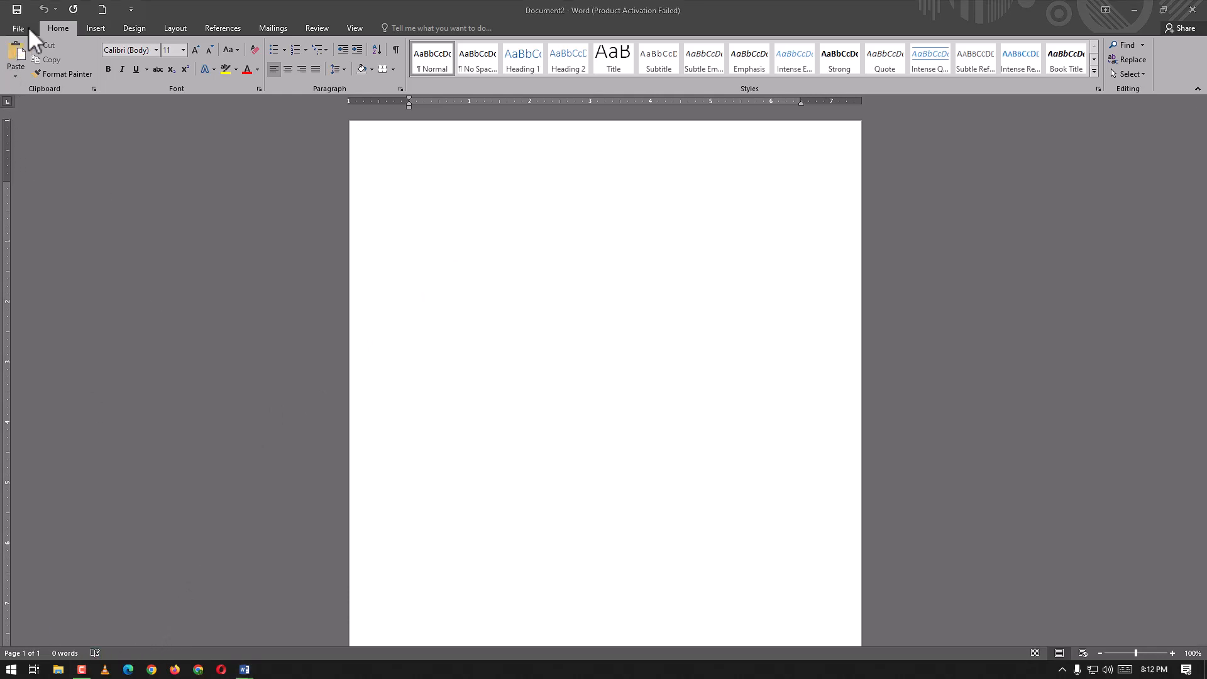
# Step: Enter the text "The social enviornment" in the first line of the document
pyautogui.click(65, 25)
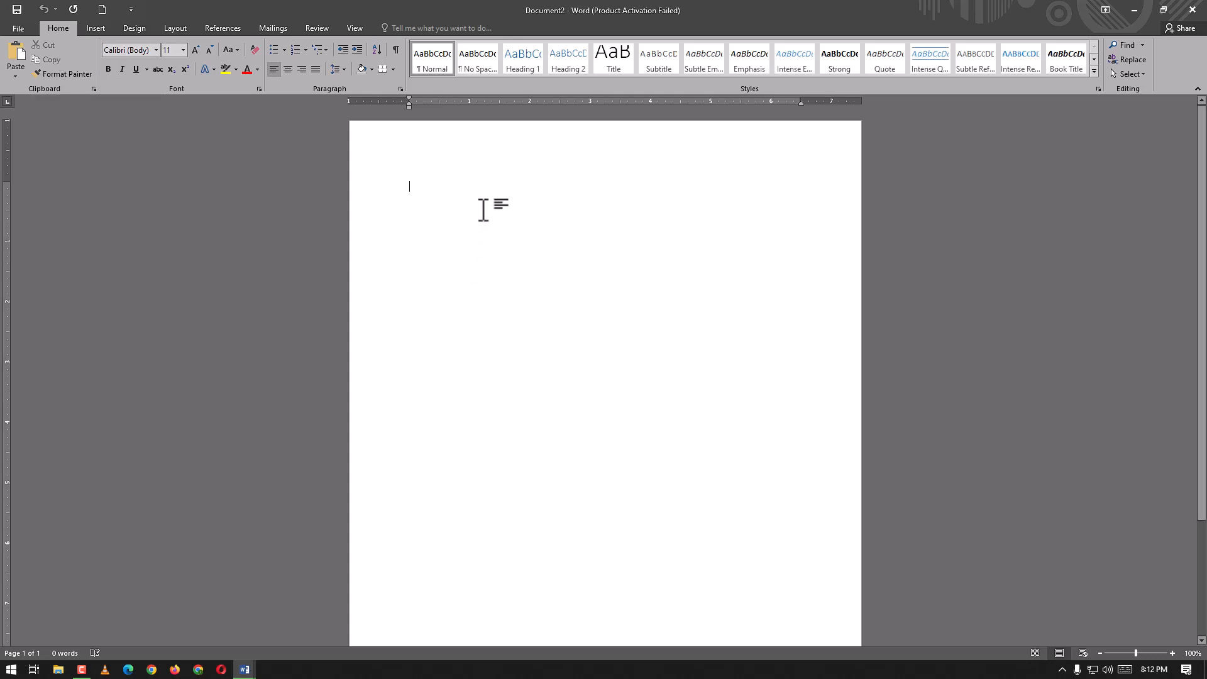
pyautogui.write('The s')
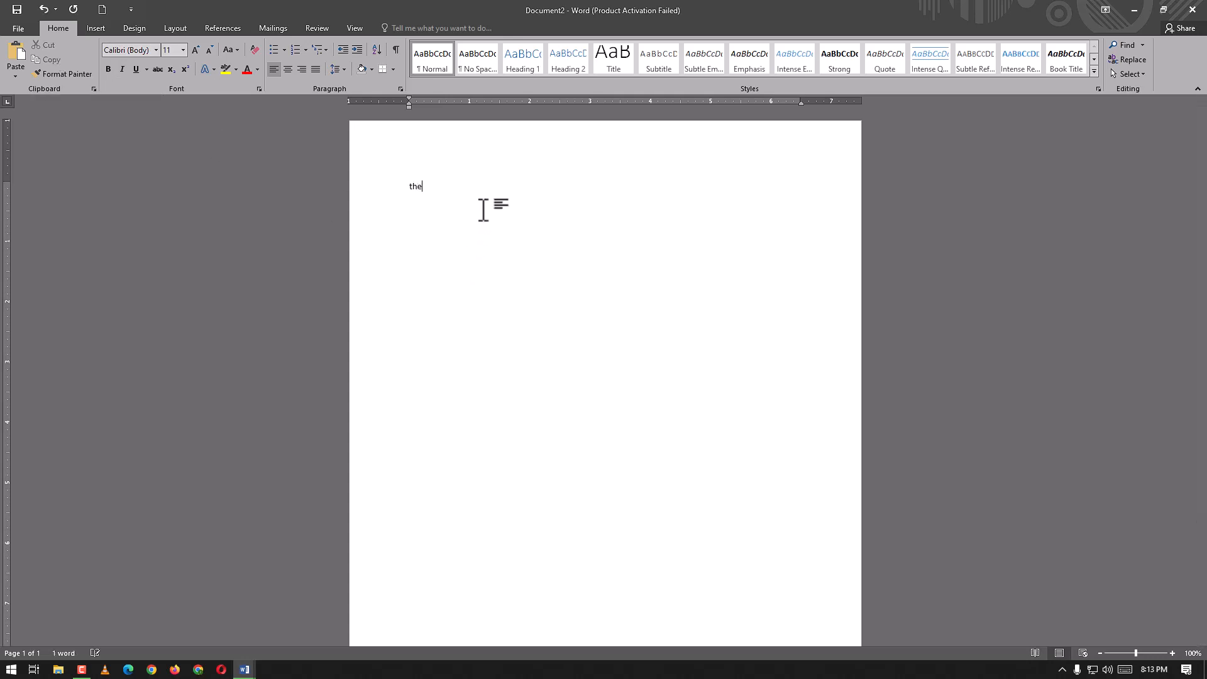
pyautogui.write('ocial envornment')
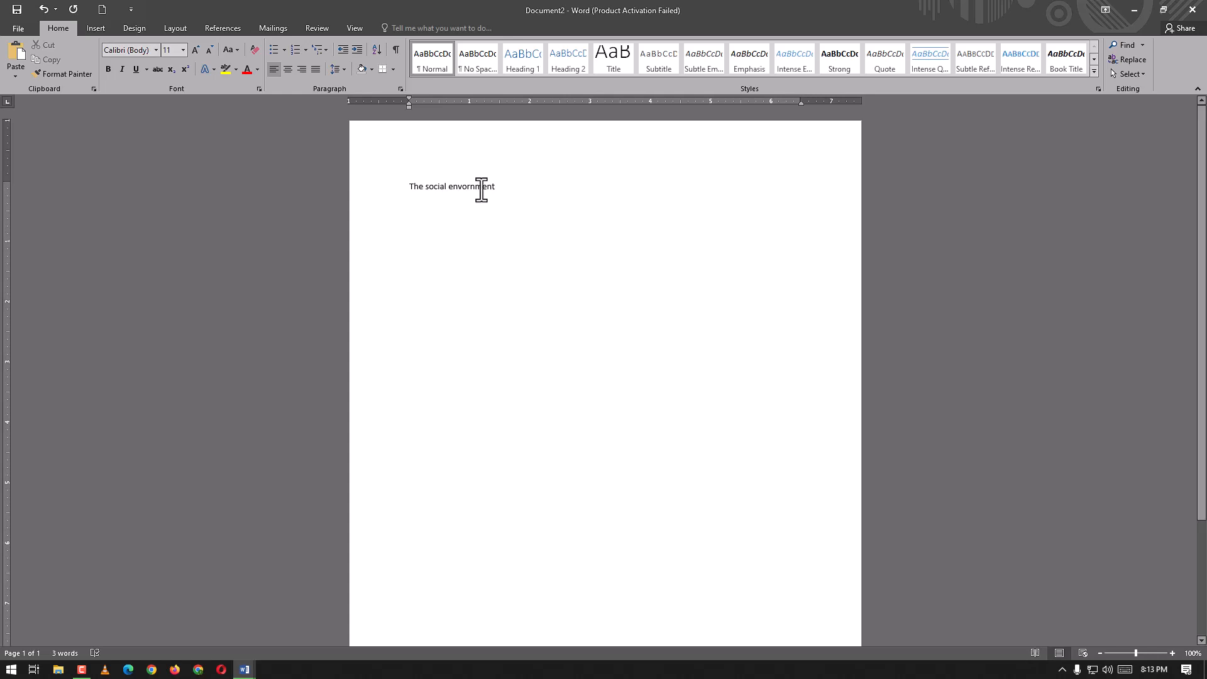
pyautogui.click(465, 186)
pyautogui.write('ir')
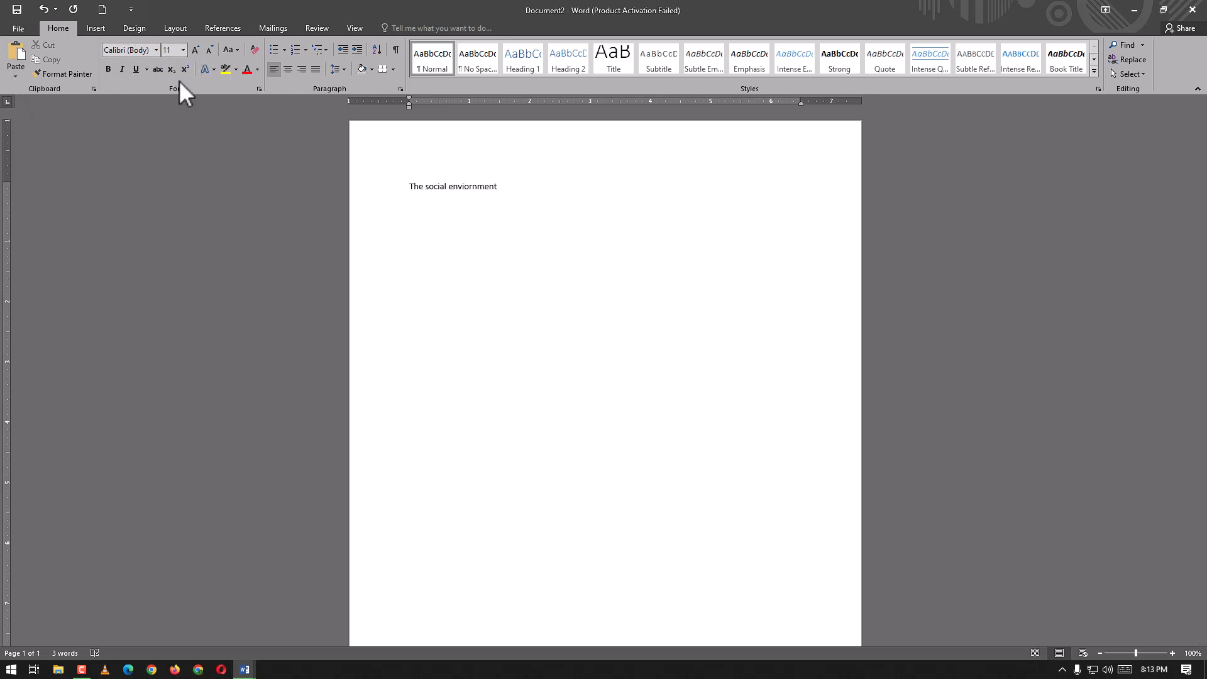
# Step: Set the font of the word "enviornment" to Arial Black
pyautogui.click(155, 50)
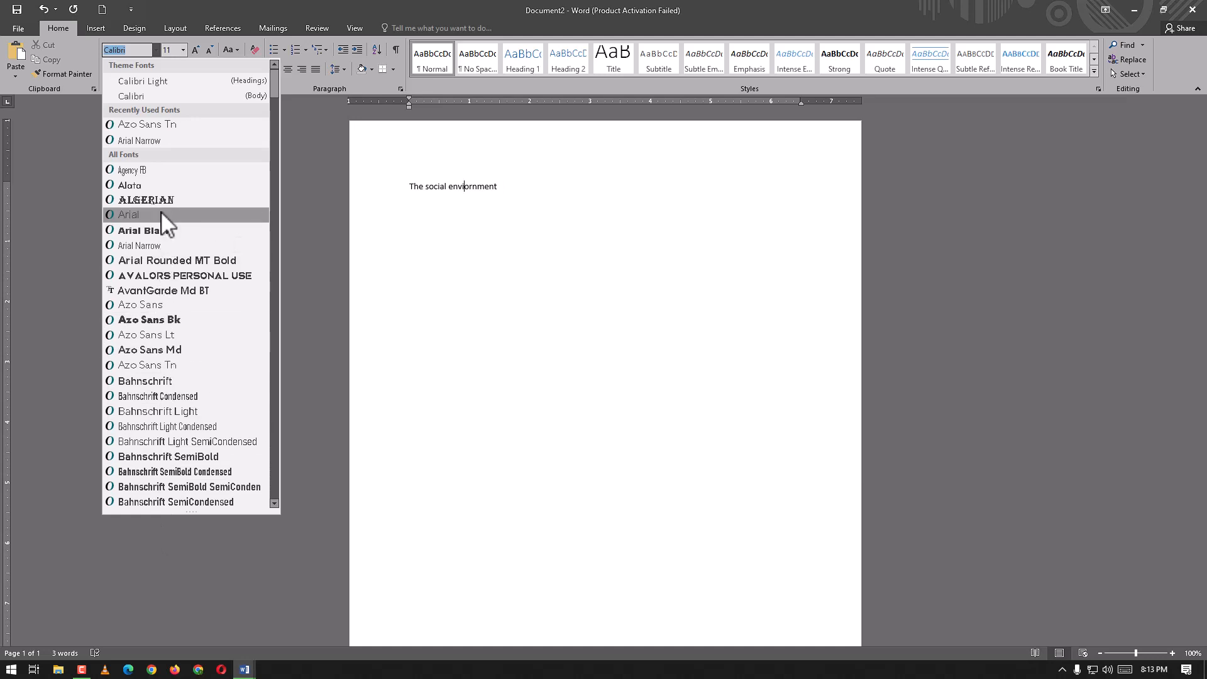
pyautogui.press('Escape')
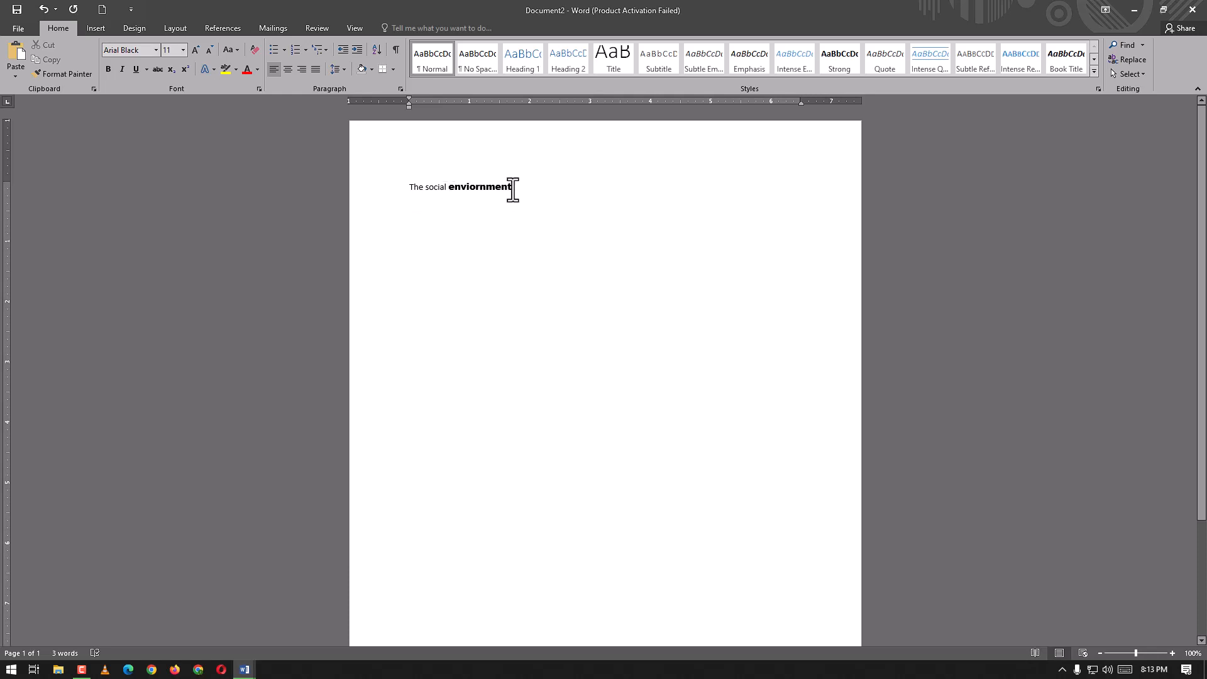
# Step: Set the font of the word "enviornment" to Calibri Light
pyautogui.click(156, 50)
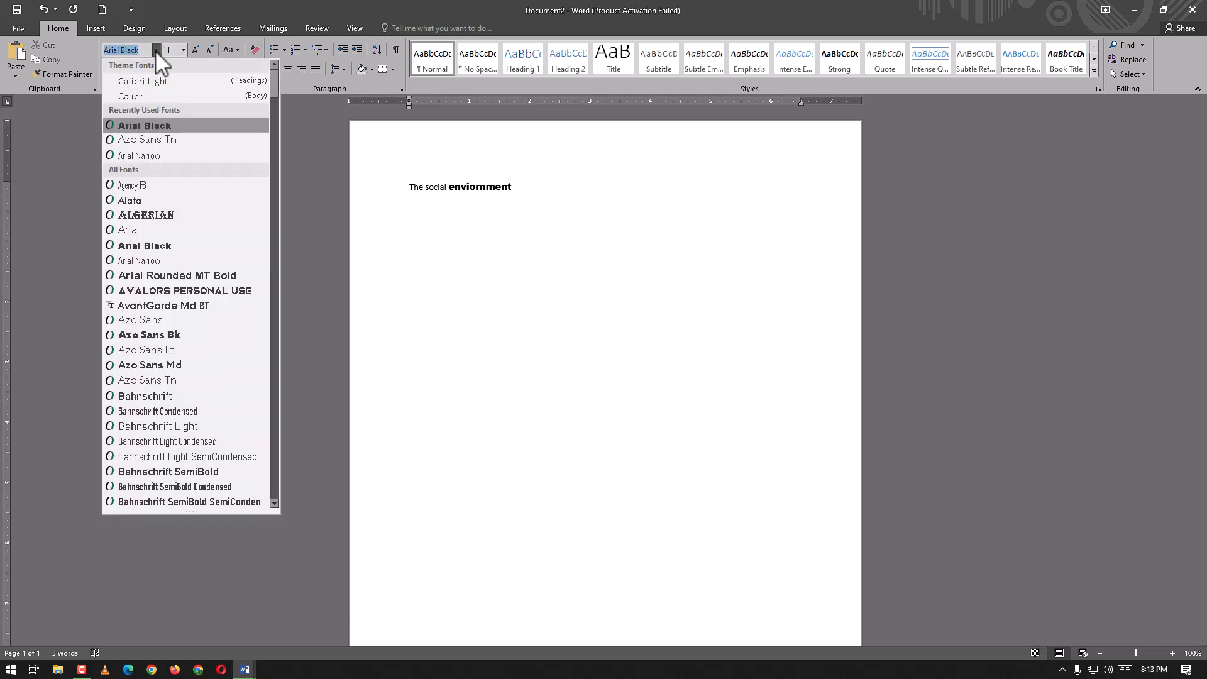
pyautogui.click(160, 79)
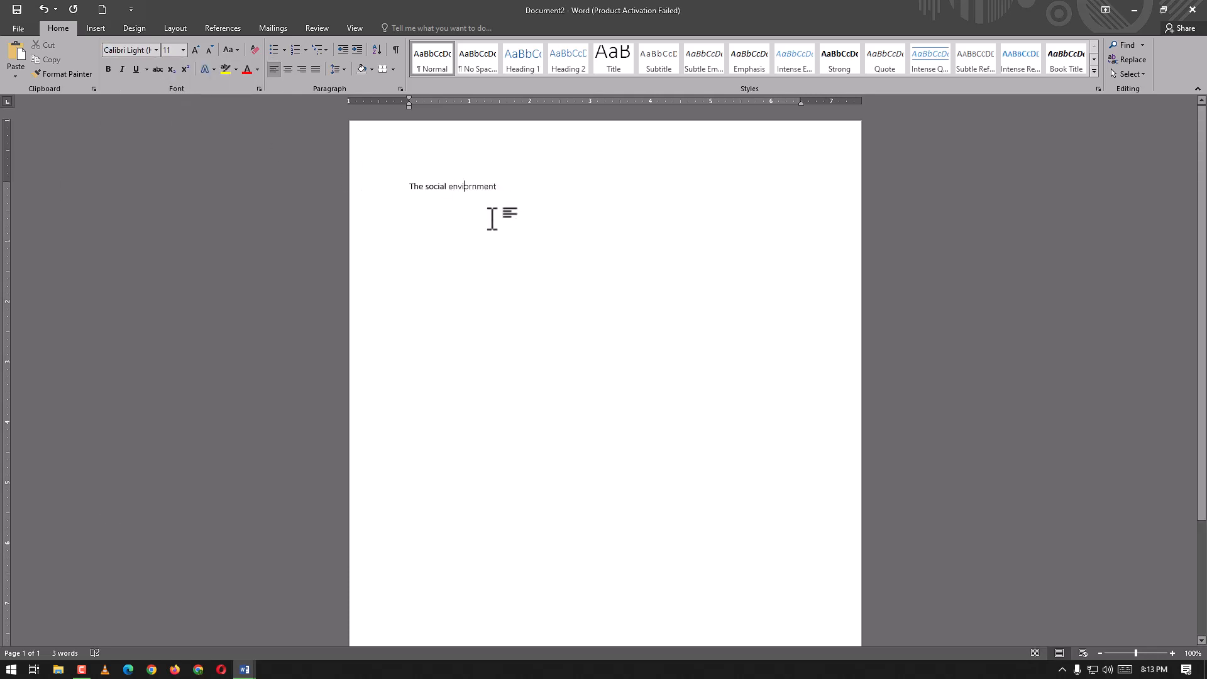
# Step: Try a larger font size on the word "enviornment" and undo the size change
pyautogui.click(185, 51)
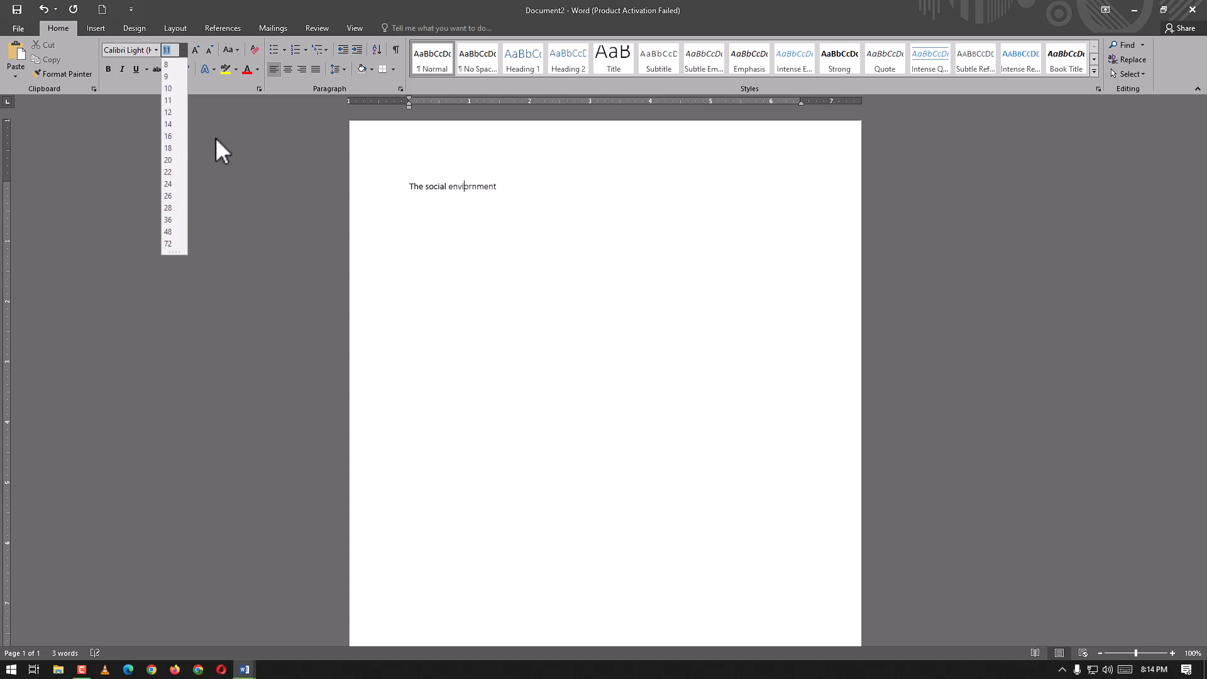
pyautogui.click(199, 120)
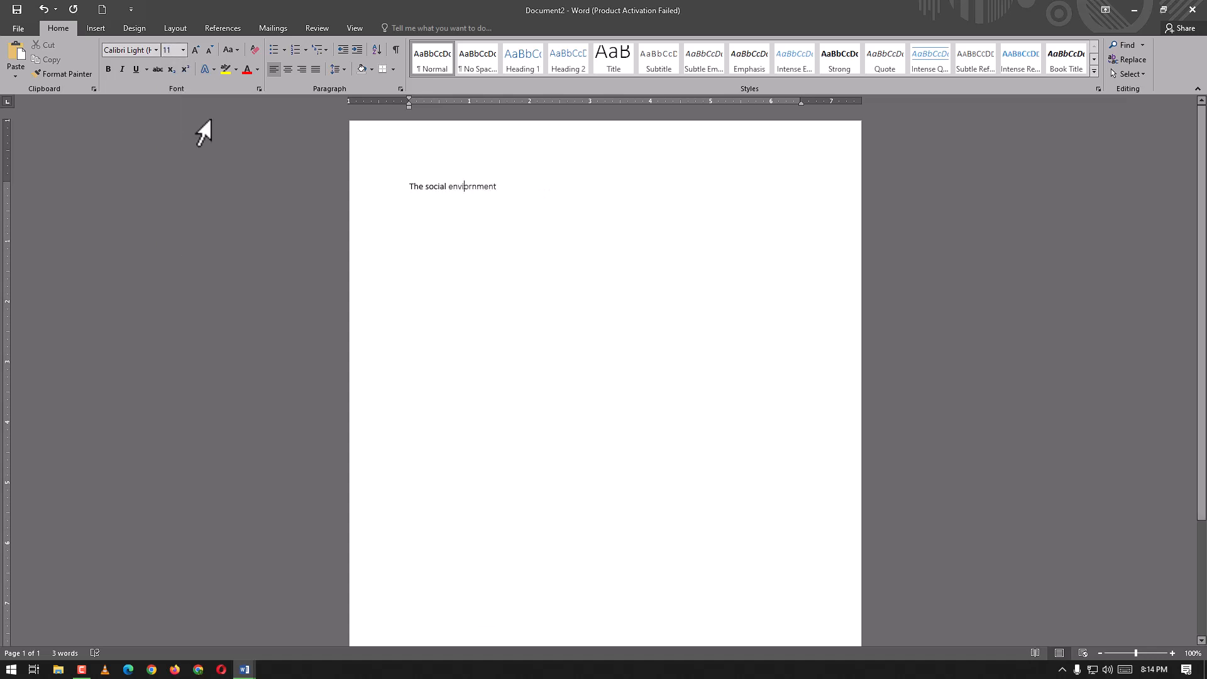
pyautogui.click(176, 50)
pyautogui.press('Return')
pyautogui.hotkey('ctrl', 'a')
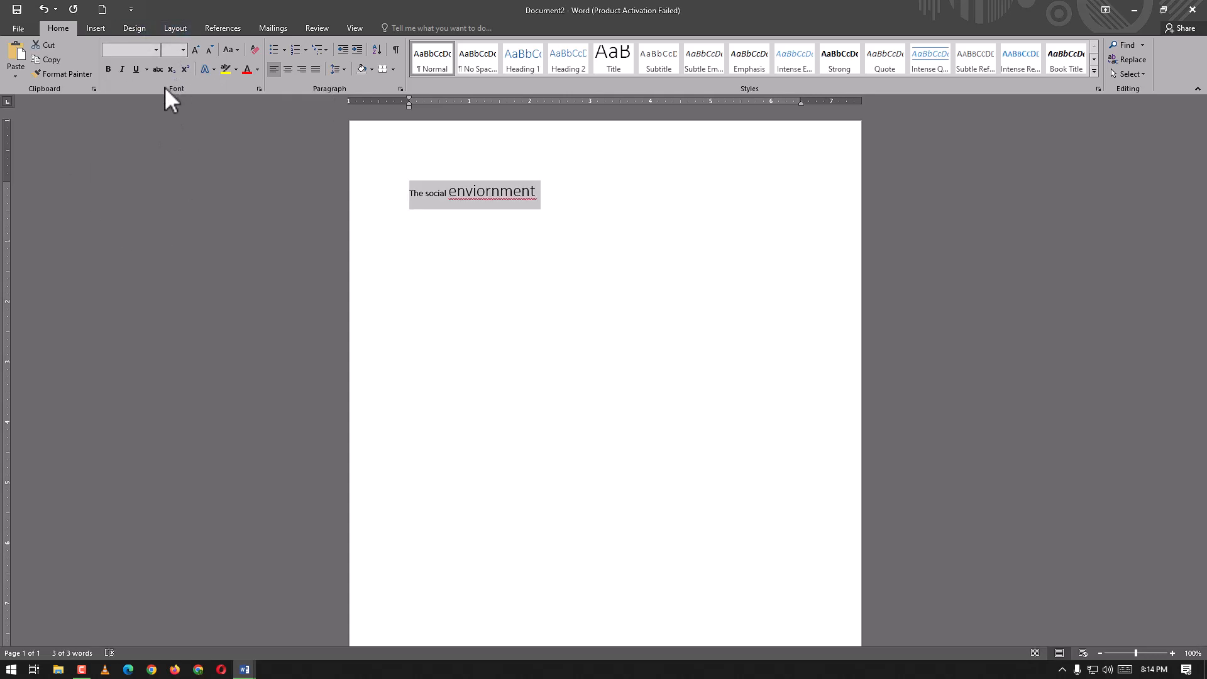
pyautogui.hotkey('ctrl', 'z')
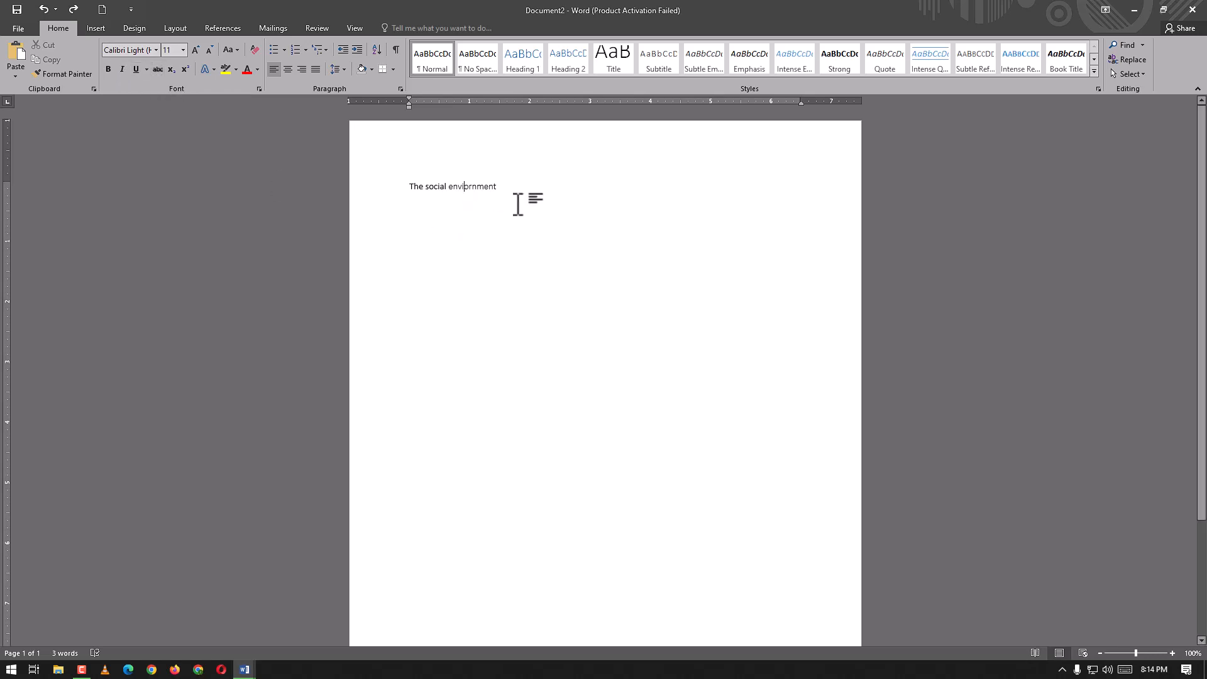
# Step: Try strikethrough on the whole line "The social enviornment" and undo it
pyautogui.moveTo(509, 186); pyautogui.dragTo(413, 182)
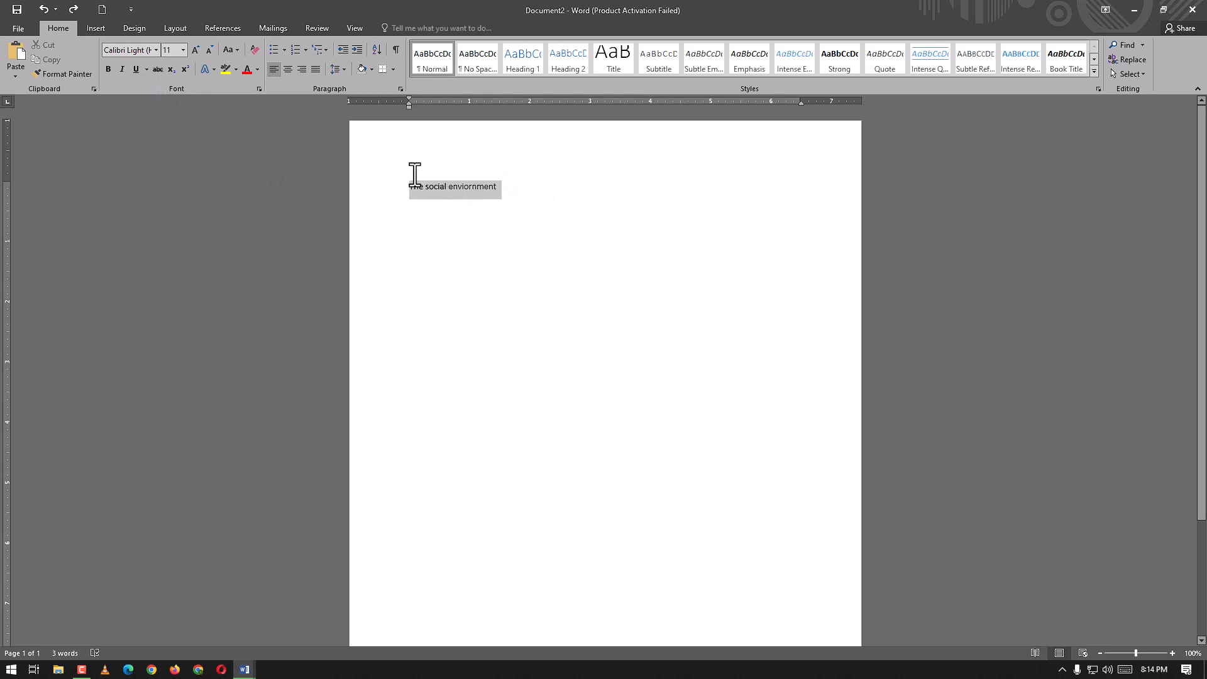
pyautogui.click(156, 69)
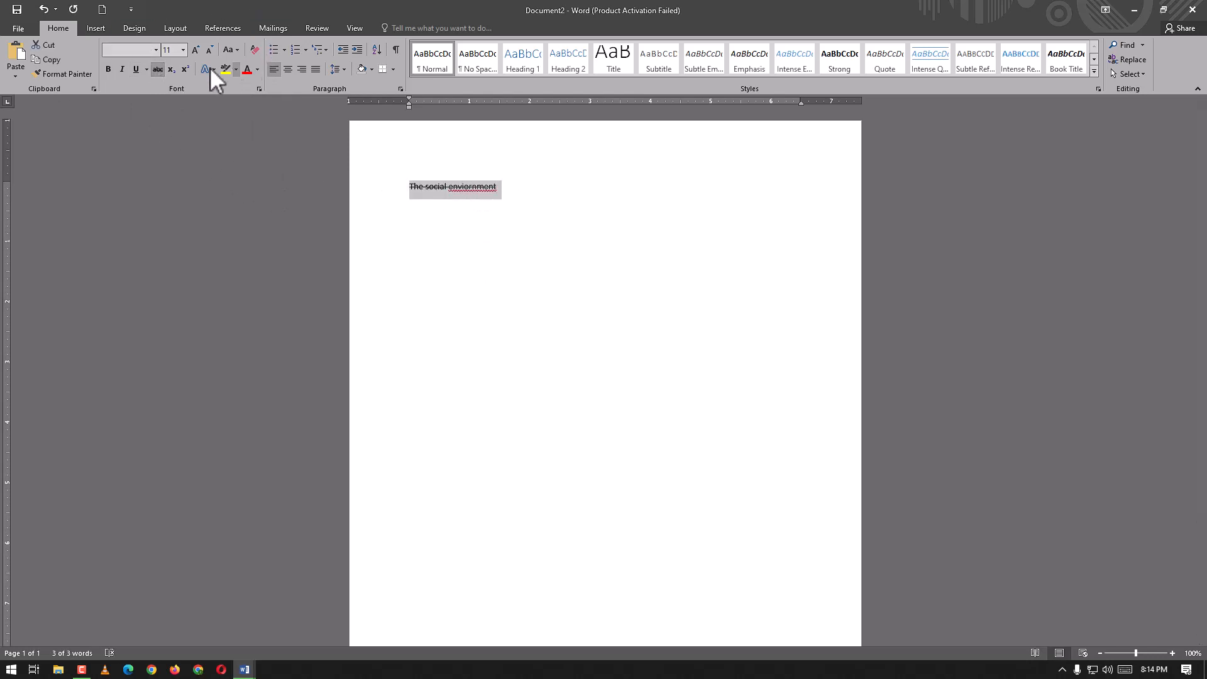
pyautogui.click(517, 234)
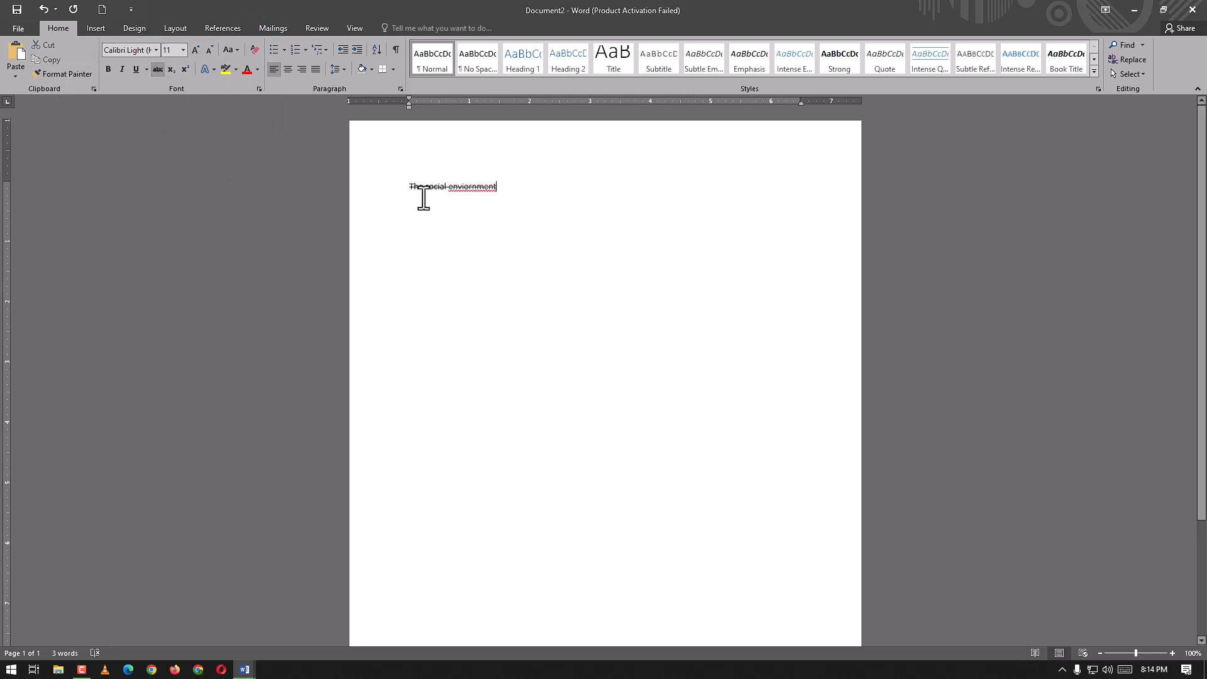
pyautogui.hotkey('ctrl', 'z')
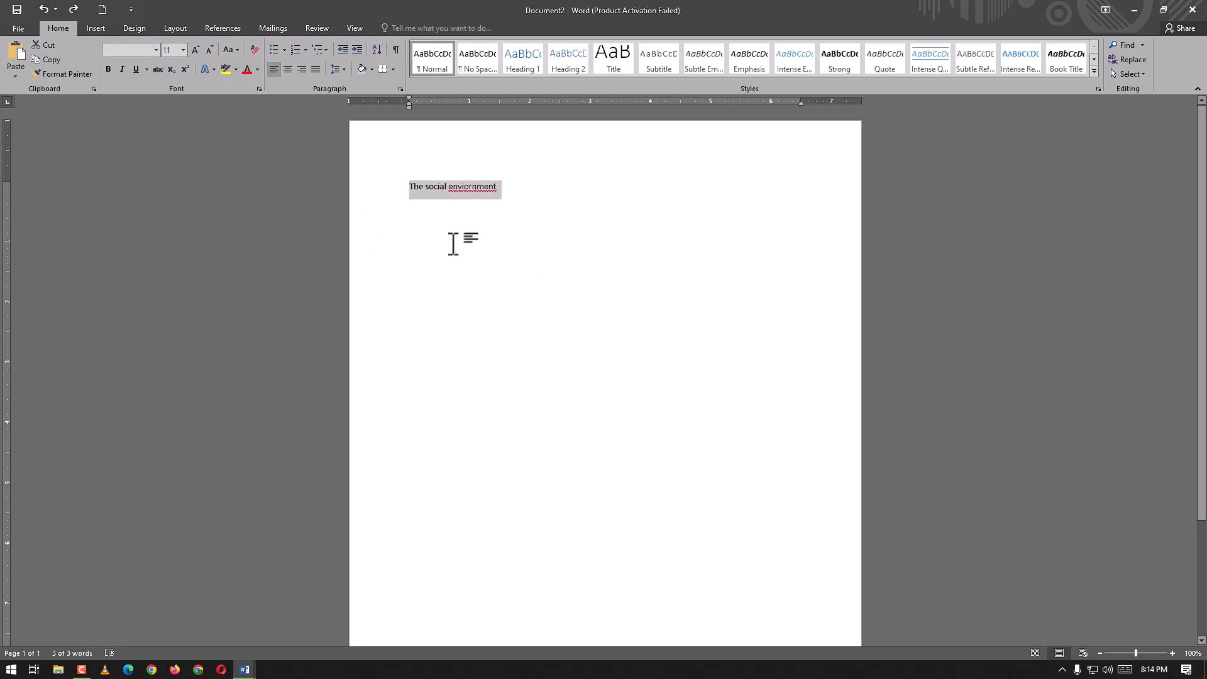
# Step: Format the whole selected line "The social enviornment" as subscript
pyautogui.click(174, 70)
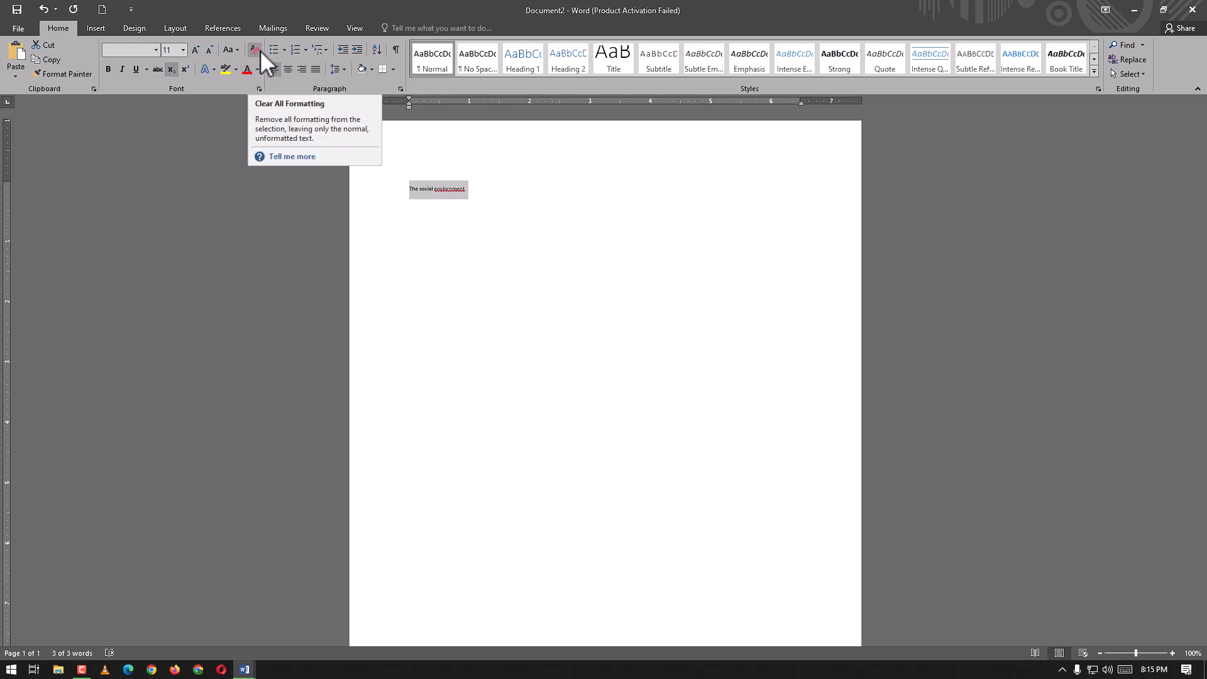
# Step: Examine the change-case options, bullet library, new bullet definition, multilevel list library and border options without applying any of them
pyautogui.click(238, 49)
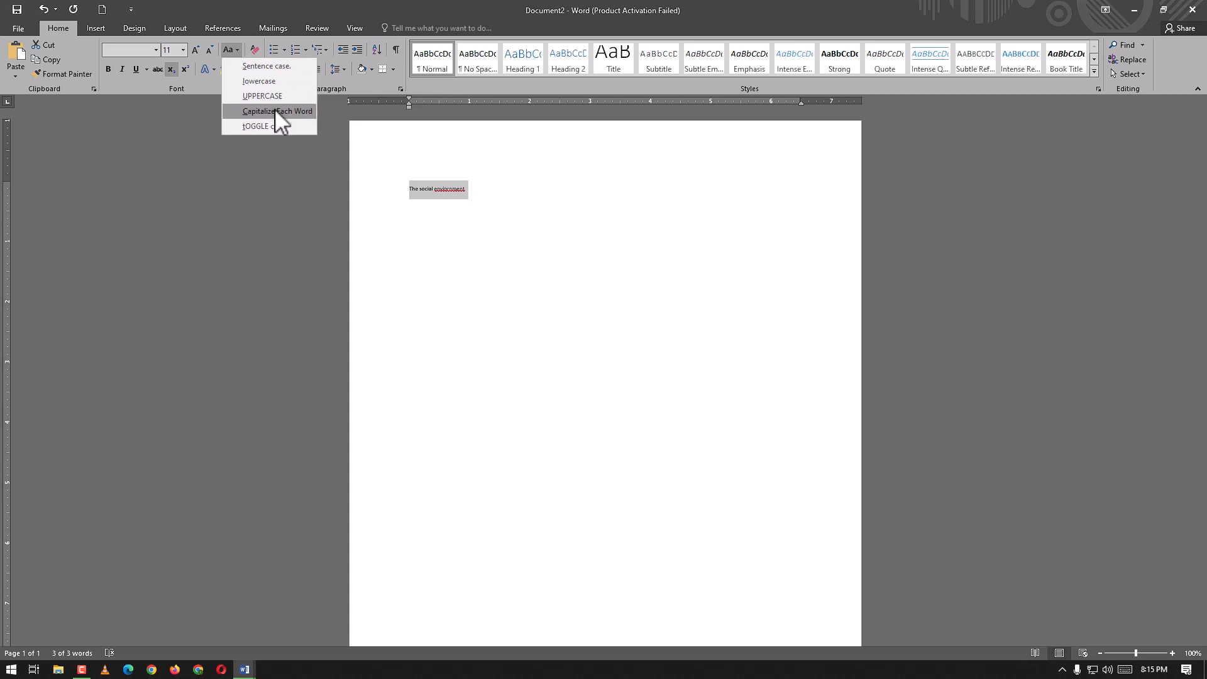
pyautogui.click(279, 196)
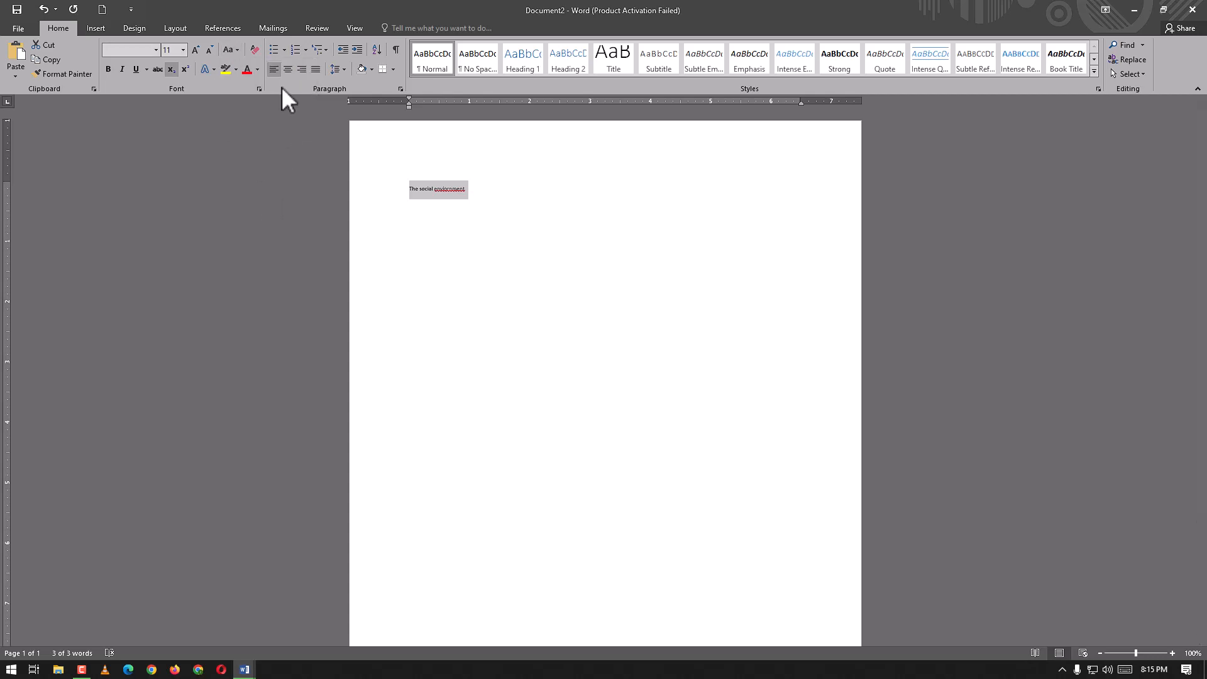
pyautogui.click(285, 49)
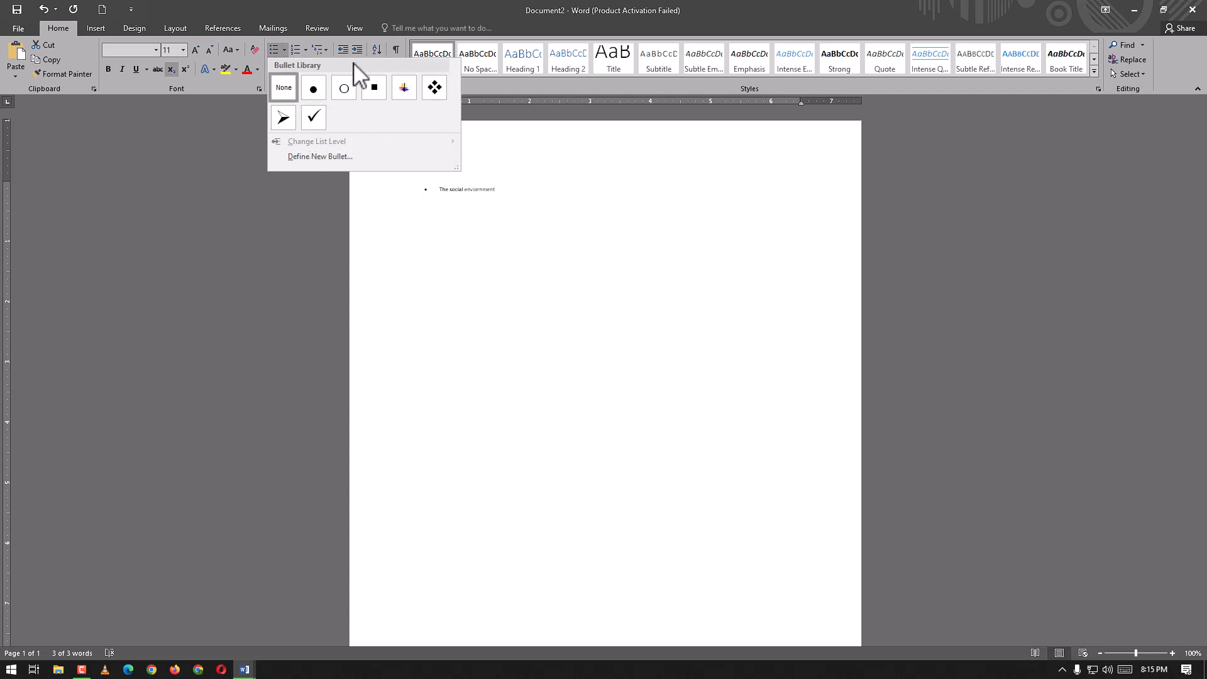
pyautogui.click(336, 158)
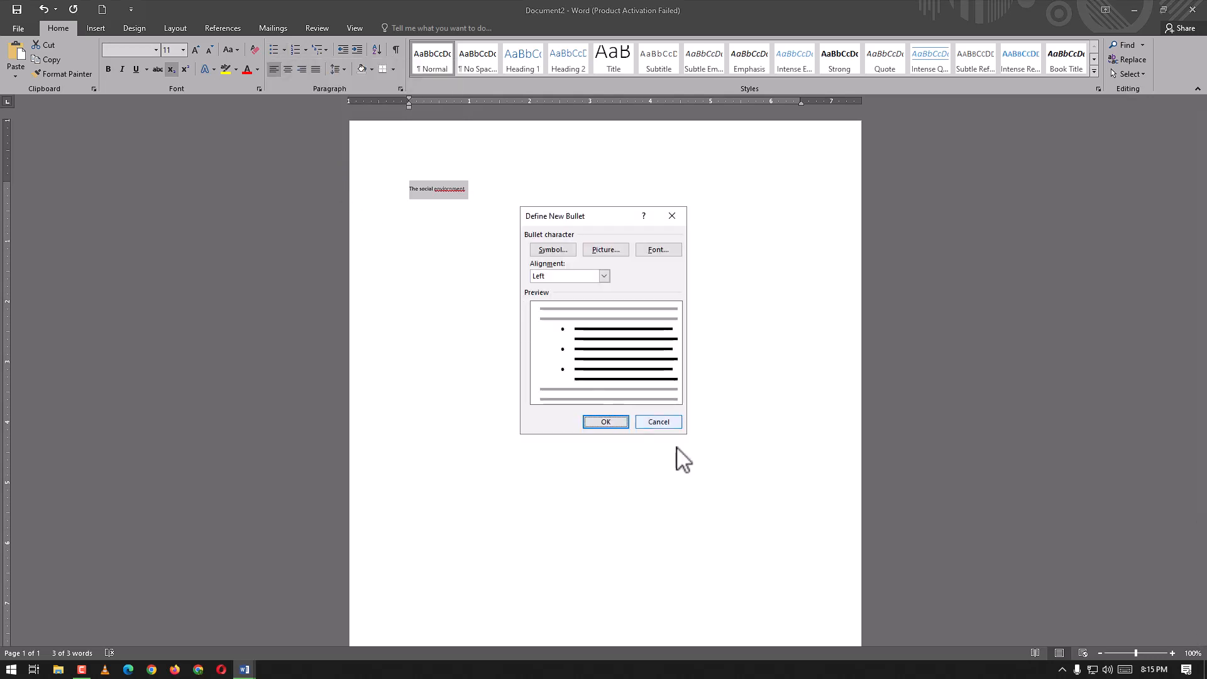
pyautogui.click(671, 216)
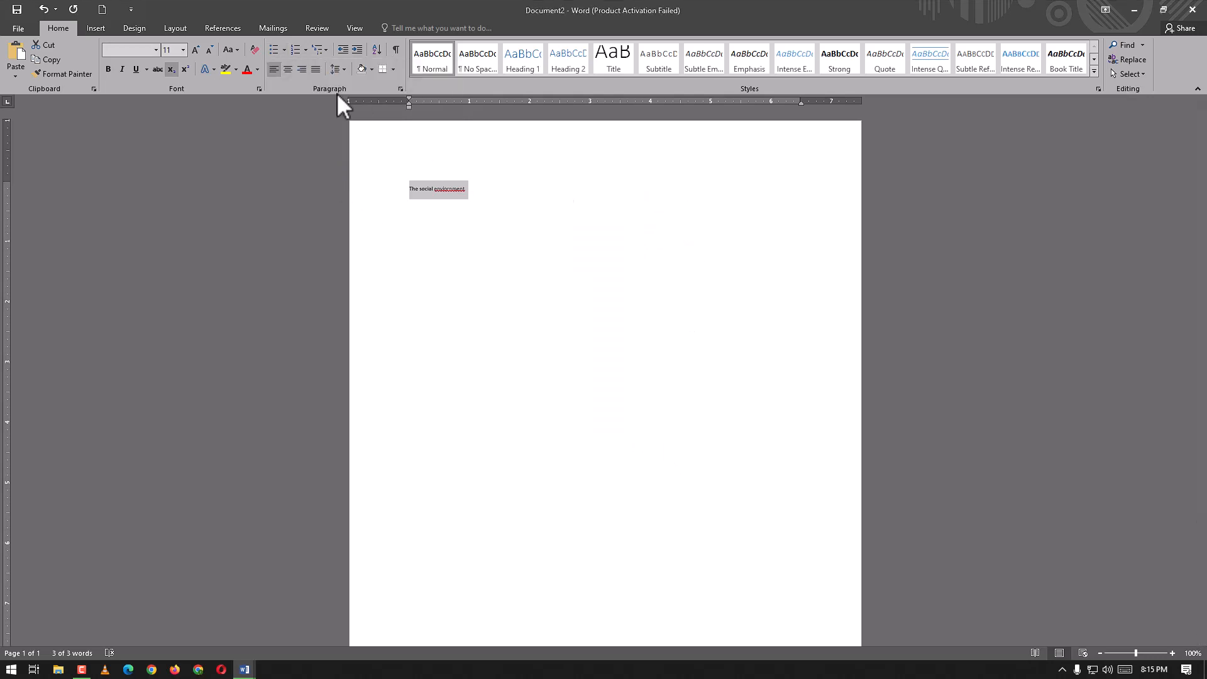
pyautogui.click(326, 50)
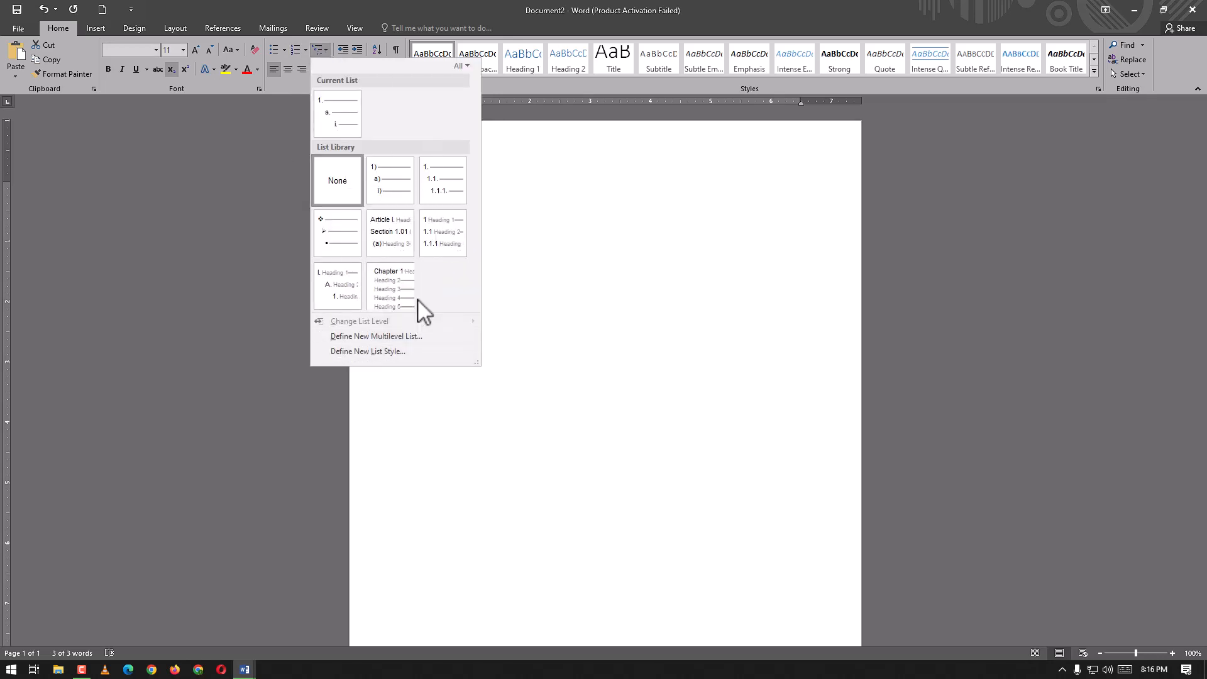
pyautogui.click(541, 282)
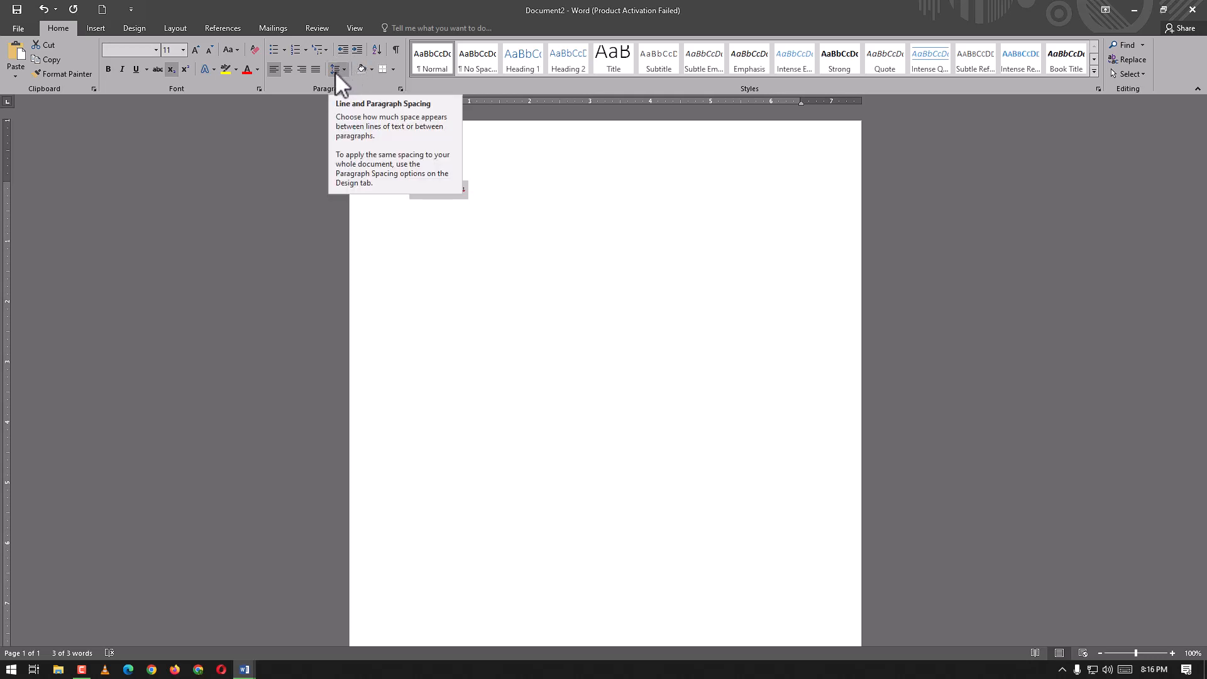
pyautogui.click(393, 69)
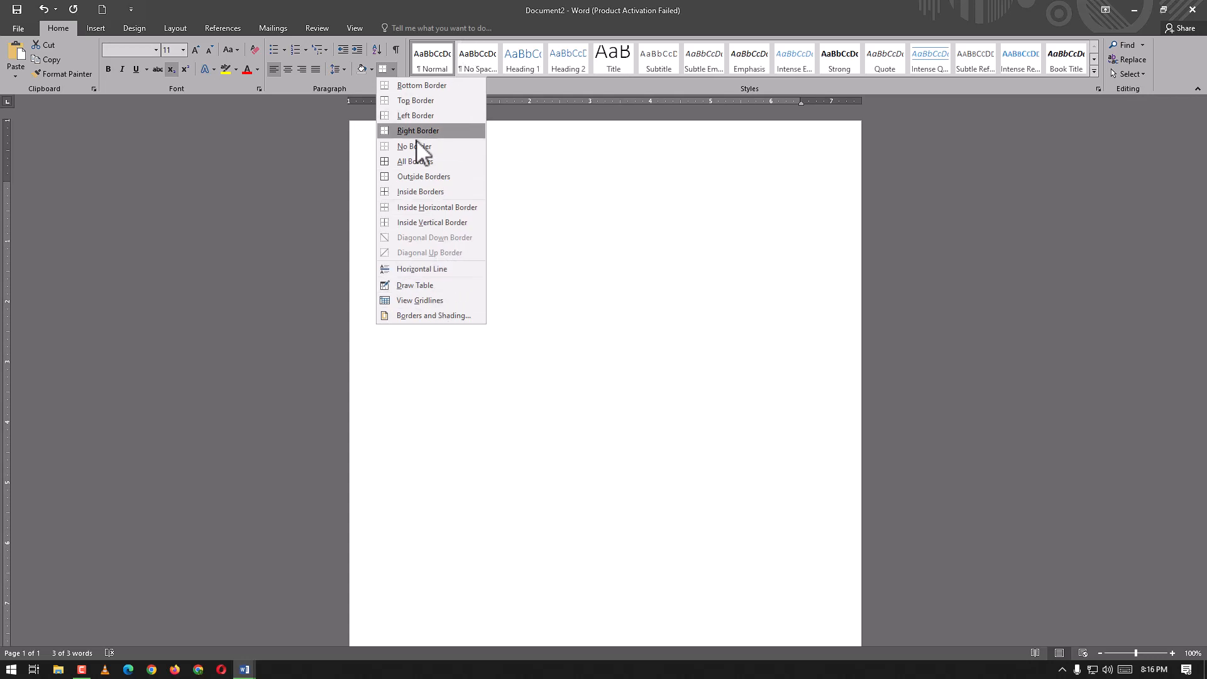
pyautogui.click(564, 283)
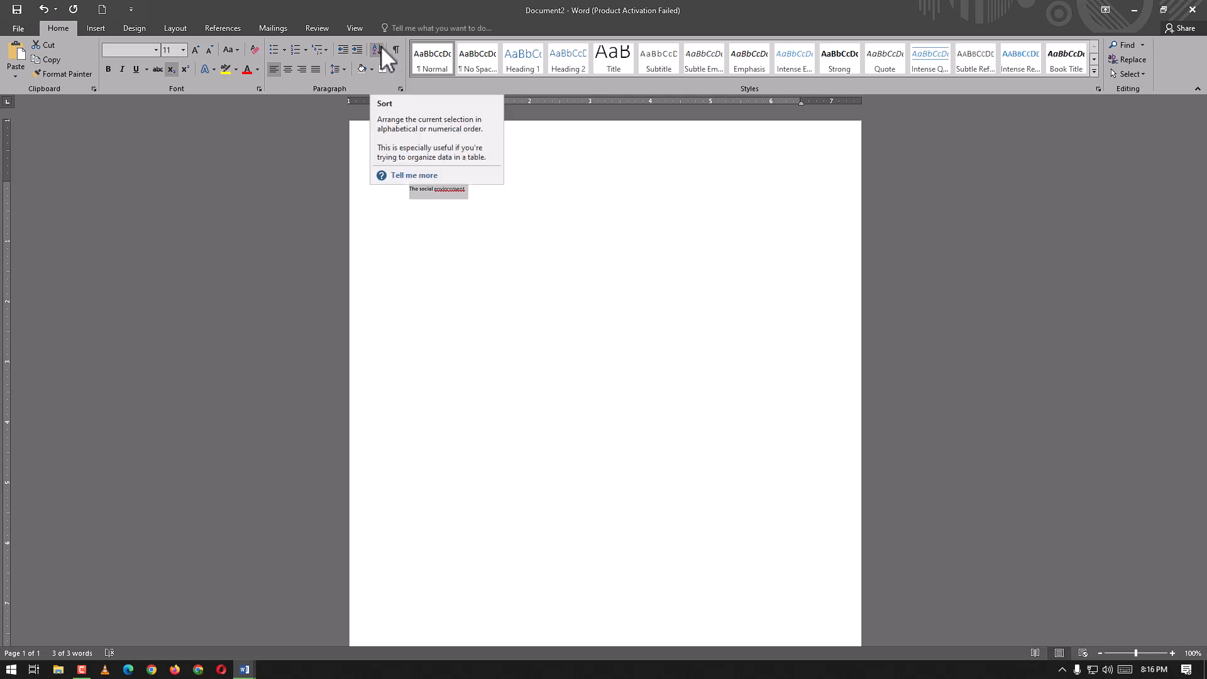